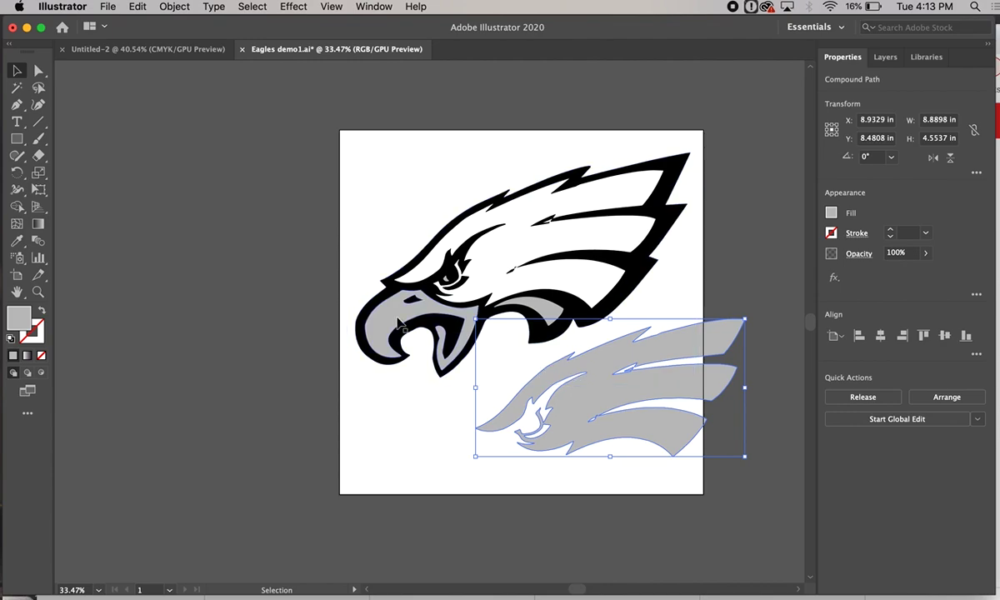
# Try pulling the grey beak and the black outline away from the eagle logo, and undo all the moves.
pyautogui.moveTo(388, 323); pyautogui.dragTo(364, 408)
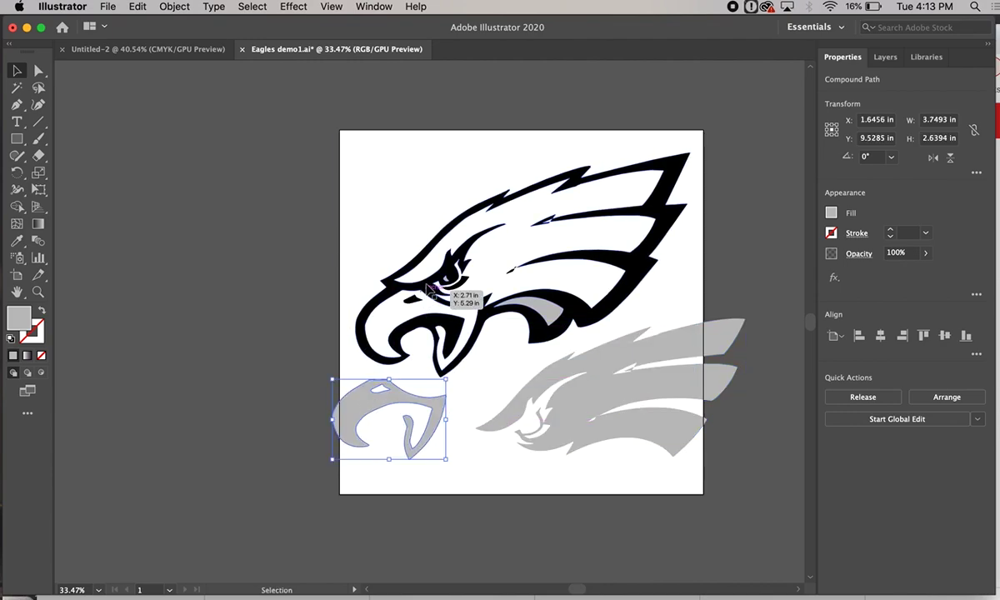
pyautogui.moveTo(433, 288); pyautogui.dragTo(333, 198)
pyautogui.moveTo(269, 279); pyautogui.dragTo(558, 592)
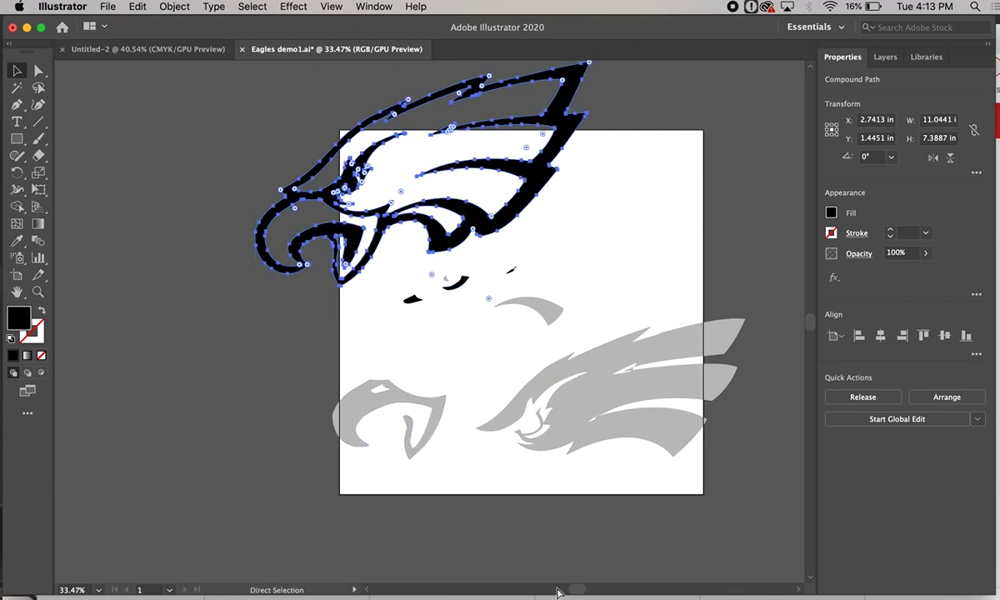
pyautogui.press('super+z')
pyautogui.press('super+z')
pyautogui.press('super+z')
pyautogui.press('super+z')
pyautogui.press('v')
pyautogui.click(528, 432)
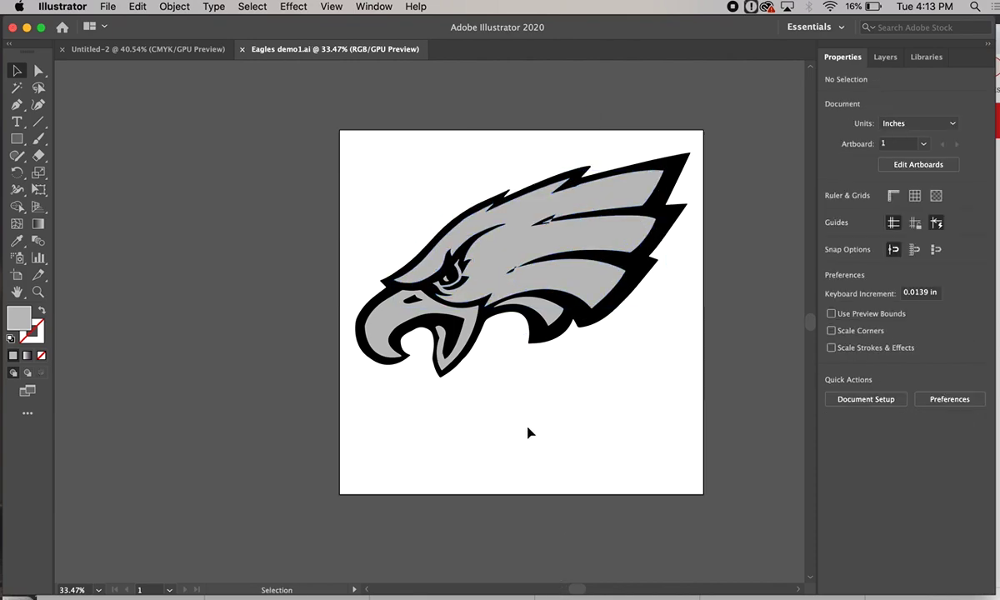
# Inspect the logo's separate shapes by selecting the grey feathers, the grey beak and the black outline in turn.
pyautogui.scroll(4, 548, 250)
pyautogui.scroll(-2, 550, 250)
pyautogui.scroll(-2, 550, 250)
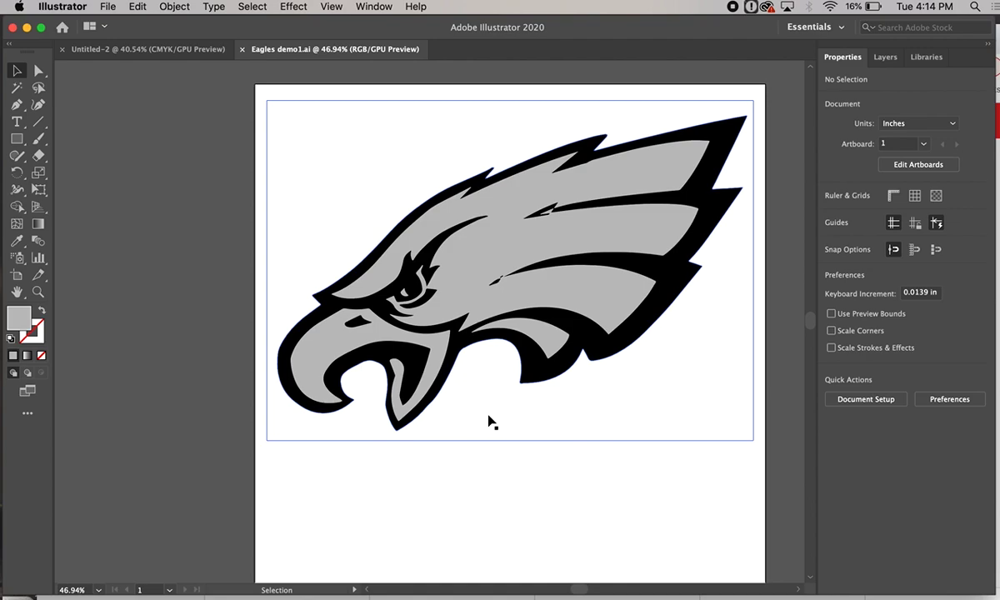
pyautogui.click(469, 235)
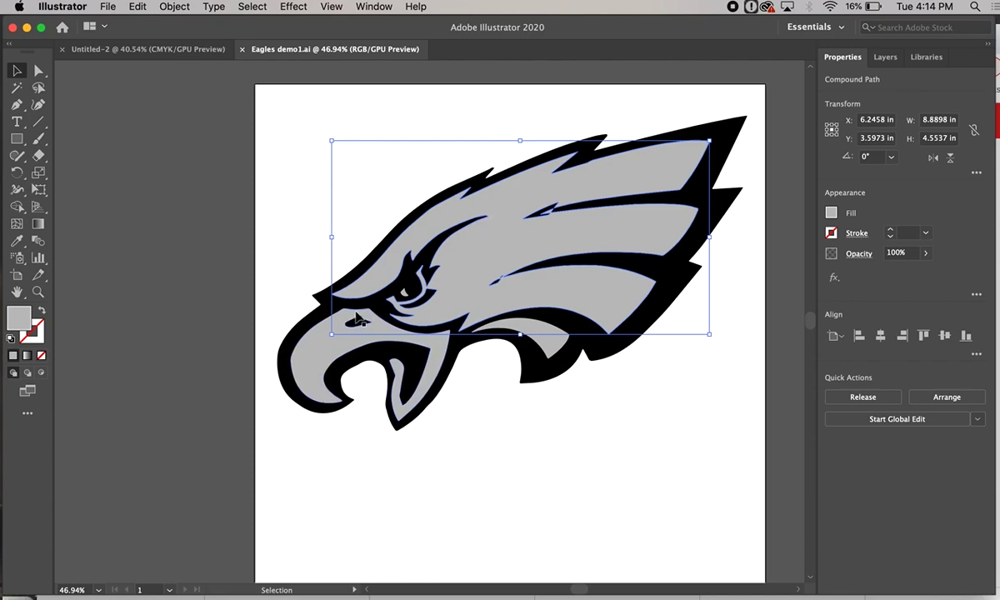
pyautogui.click(315, 356)
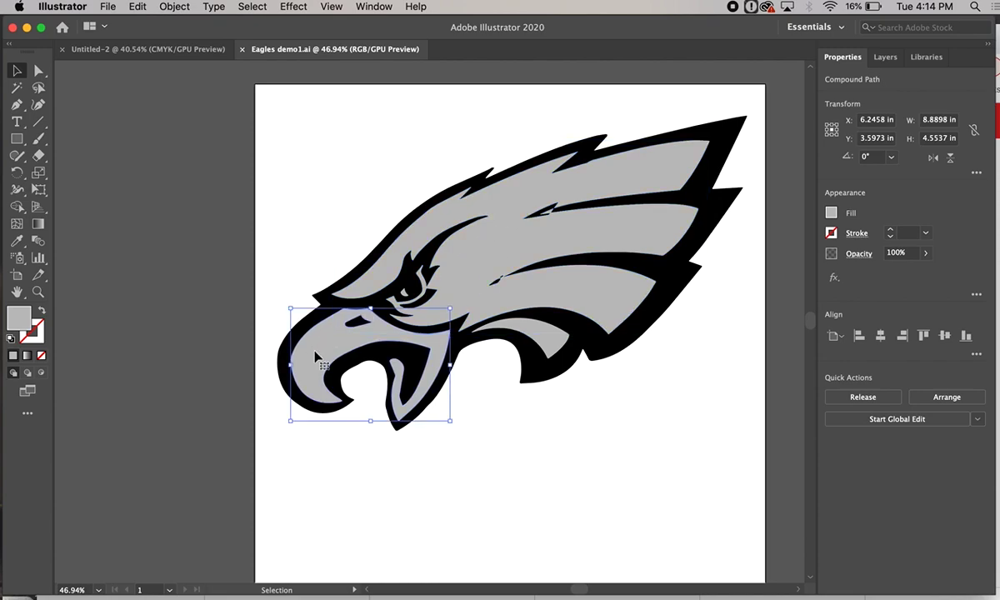
pyautogui.click(537, 336)
pyautogui.click(606, 352)
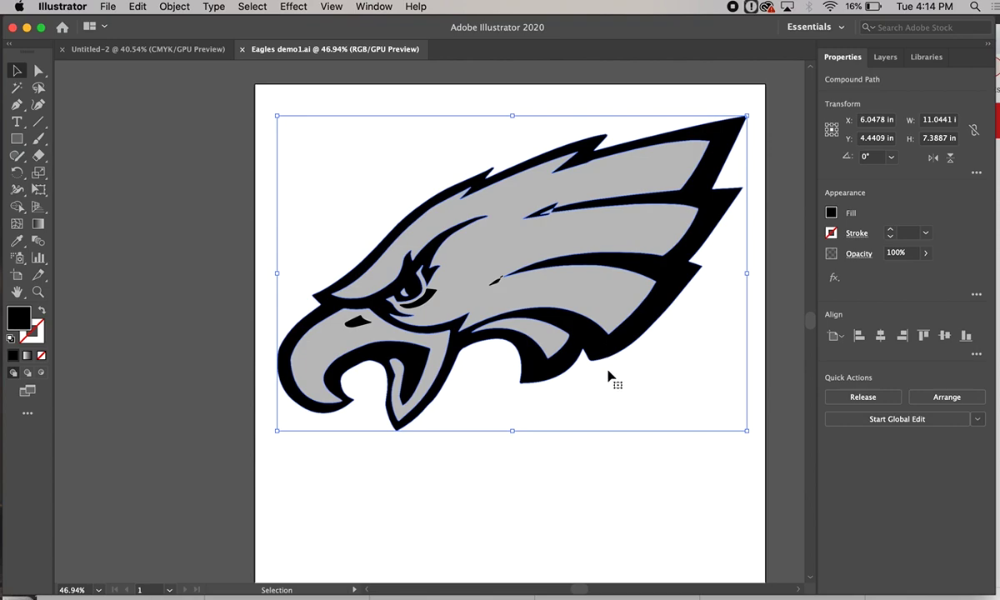
pyautogui.click(611, 457)
# Try deleting the black outline and moving it with the white background off the grey shapes, undoing both changes.
pyautogui.click(605, 350)
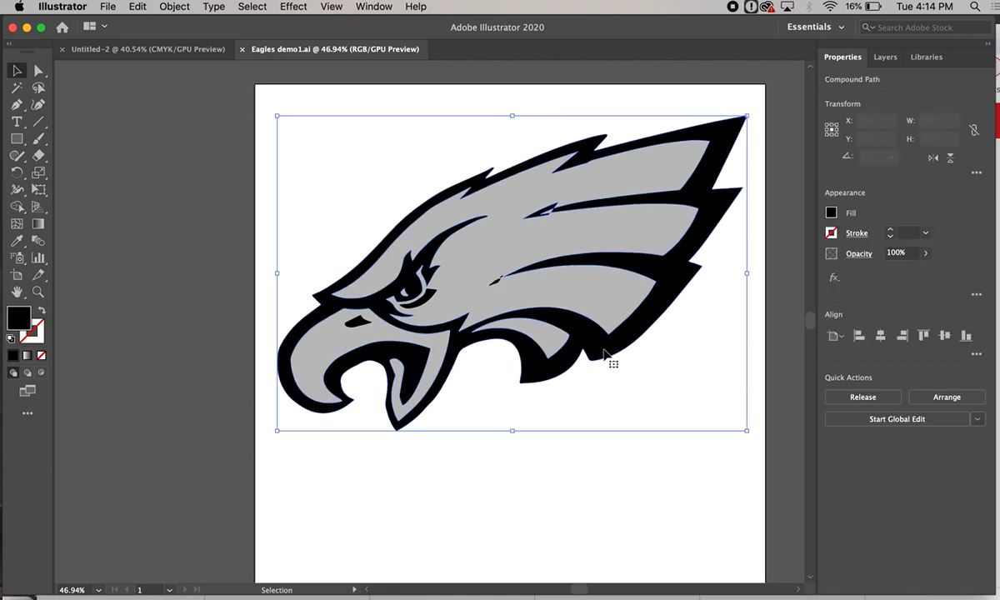
pyautogui.press('Delete')
pyautogui.hotkey('ctrl', 'z')
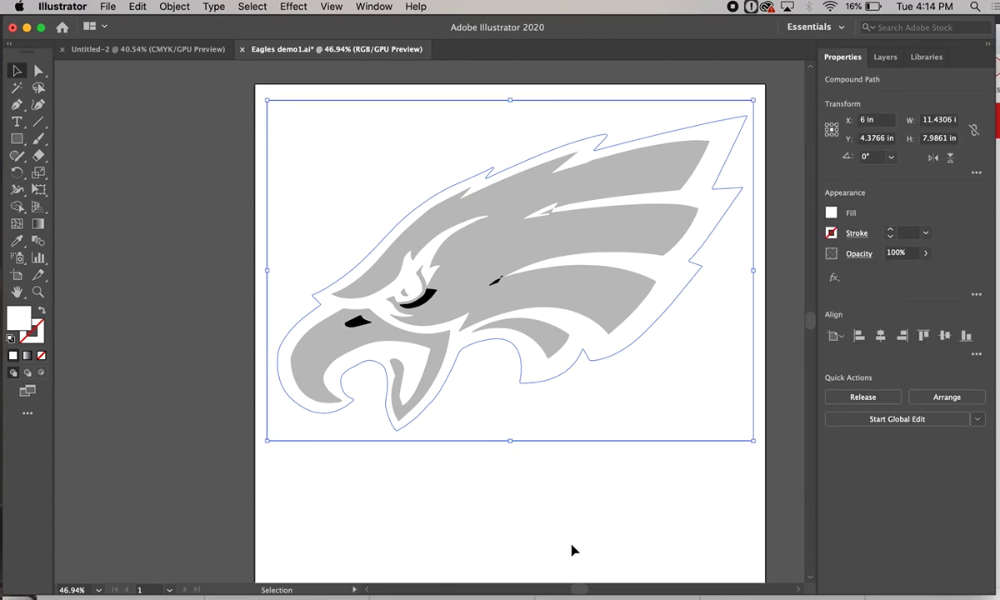
pyautogui.hotkey('ctrl', 'z')
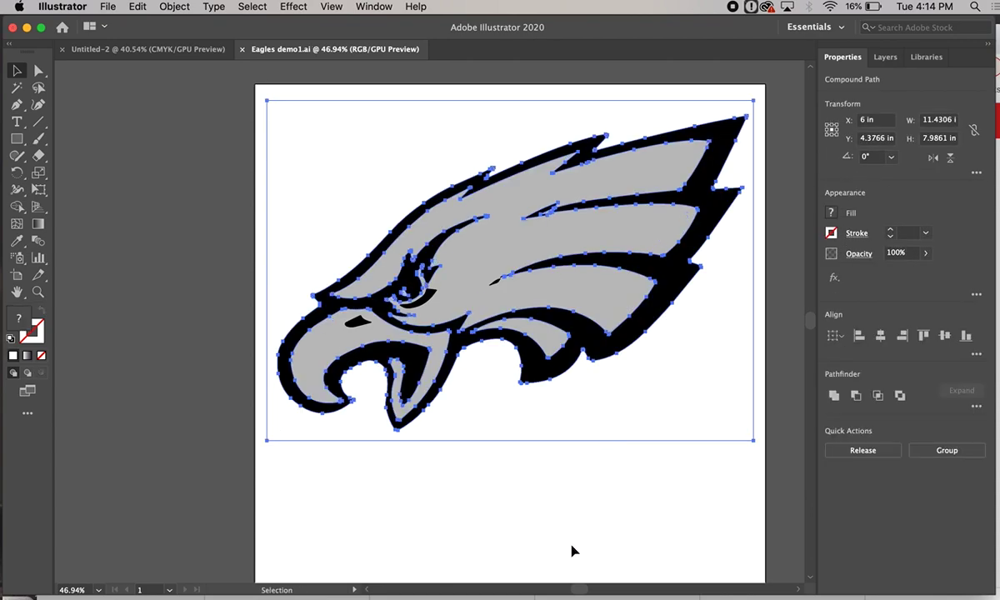
pyautogui.moveTo(586, 324); pyautogui.dragTo(591, 375)
pyautogui.press('super+z')
pyautogui.press('super+z')
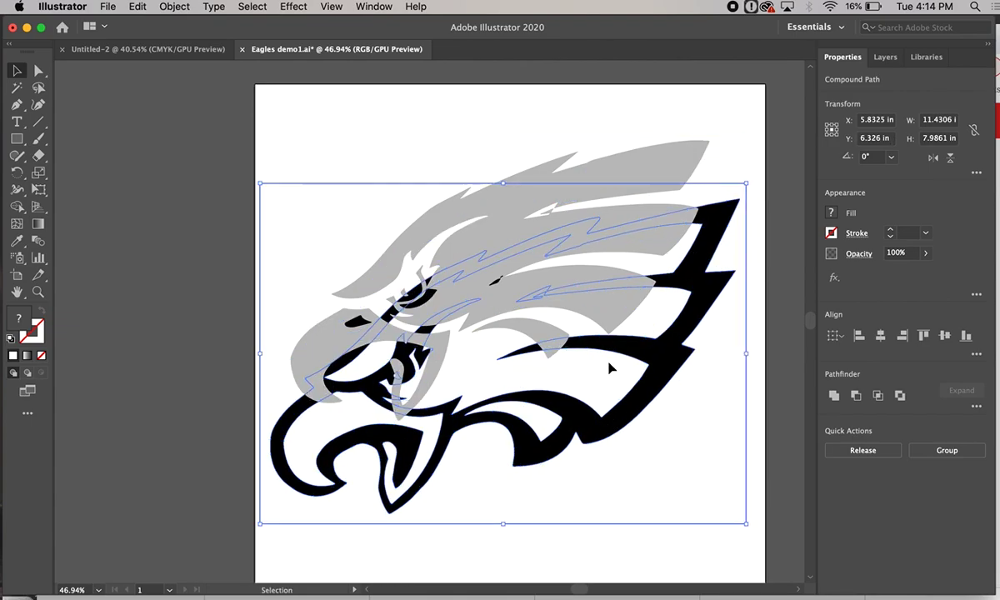
pyautogui.click(636, 477)
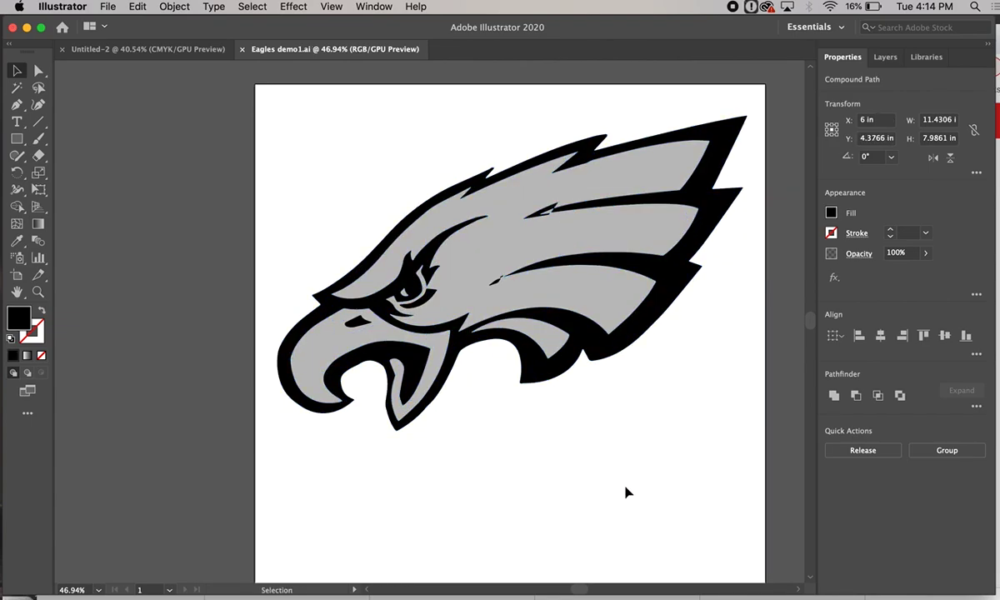
# Delete the eagle's large black outline shape and select the white background shape behind the grey parts.
pyautogui.click(671, 271)
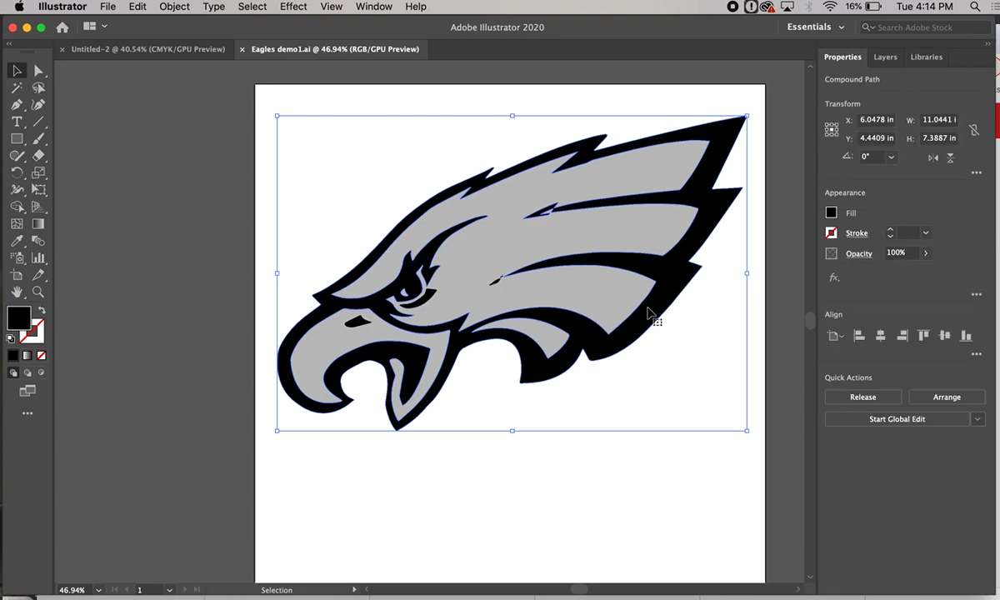
pyautogui.press('Delete')
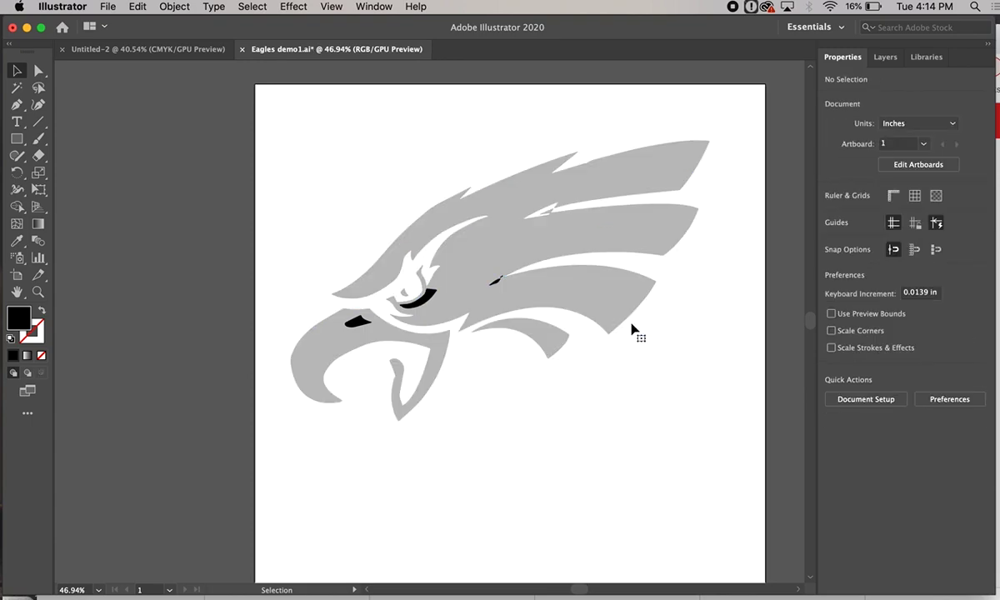
pyautogui.click(661, 386)
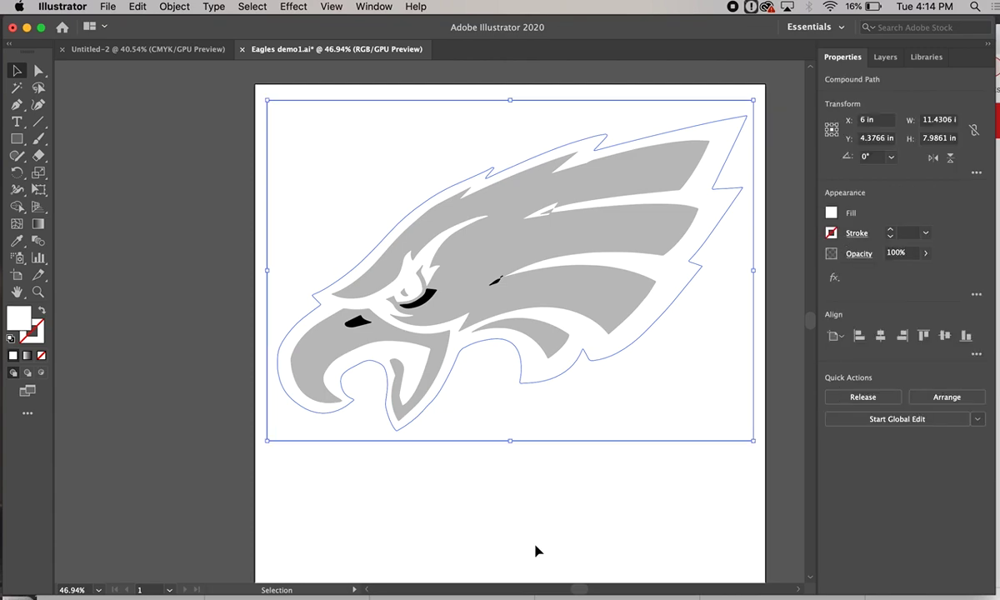
pyautogui.press('Delete')
# Delete the black nostril shape on the beak and the black crescent under the eye.
pyautogui.click(459, 277)
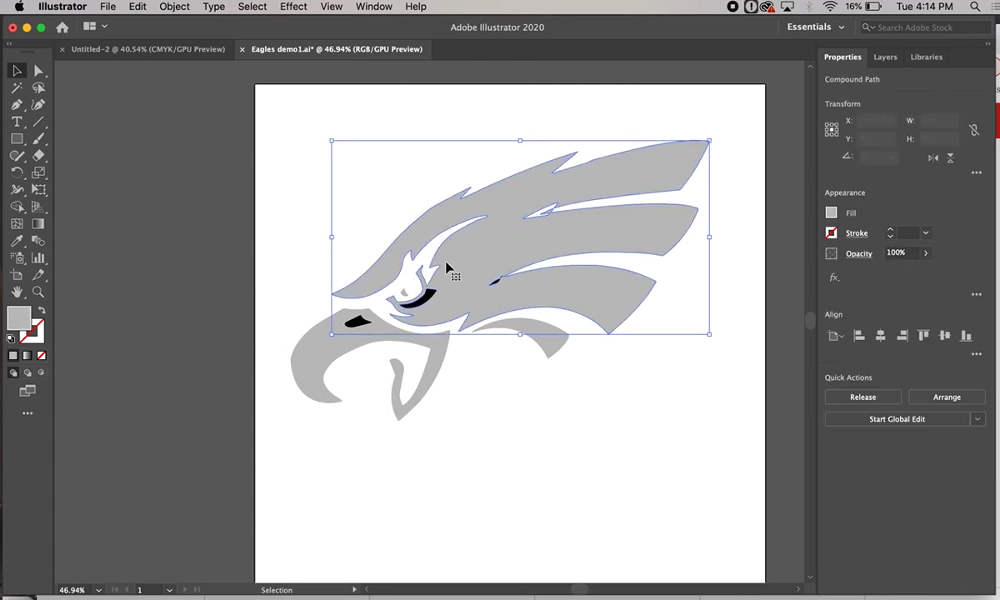
pyautogui.click(316, 361)
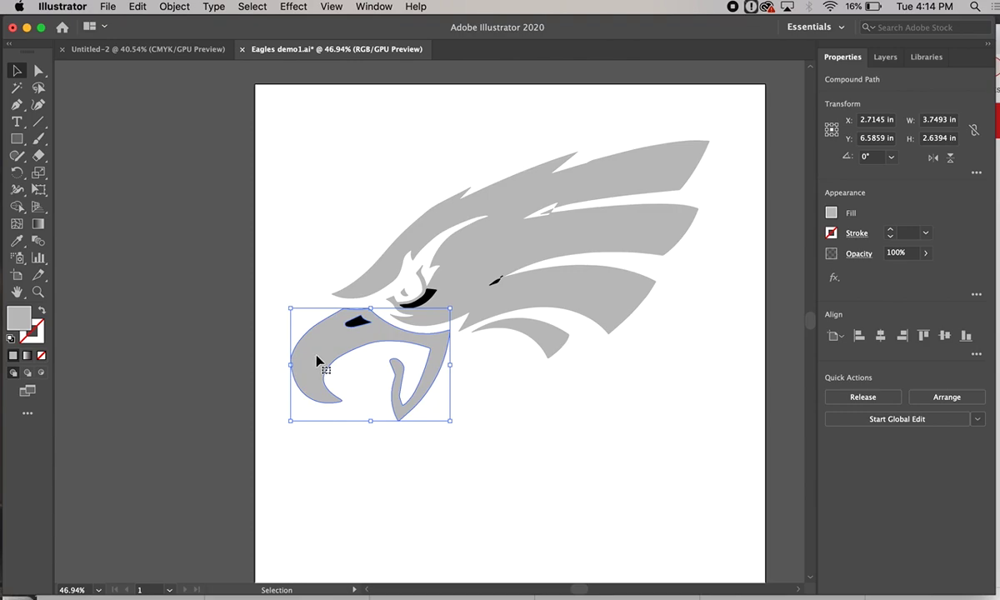
pyautogui.click(359, 322)
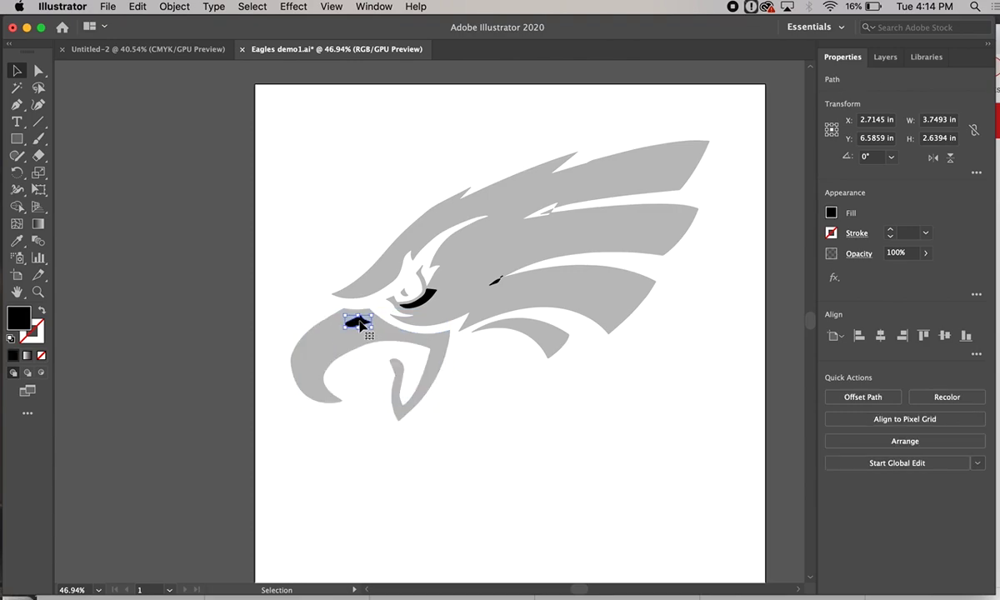
pyautogui.press('Delete')
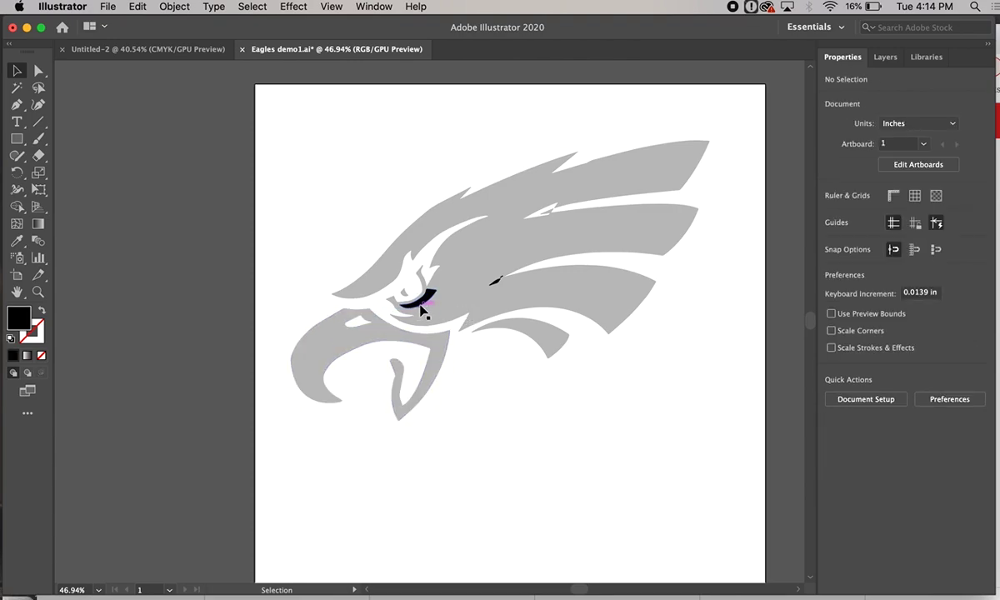
pyautogui.scroll(5, 424, 302)
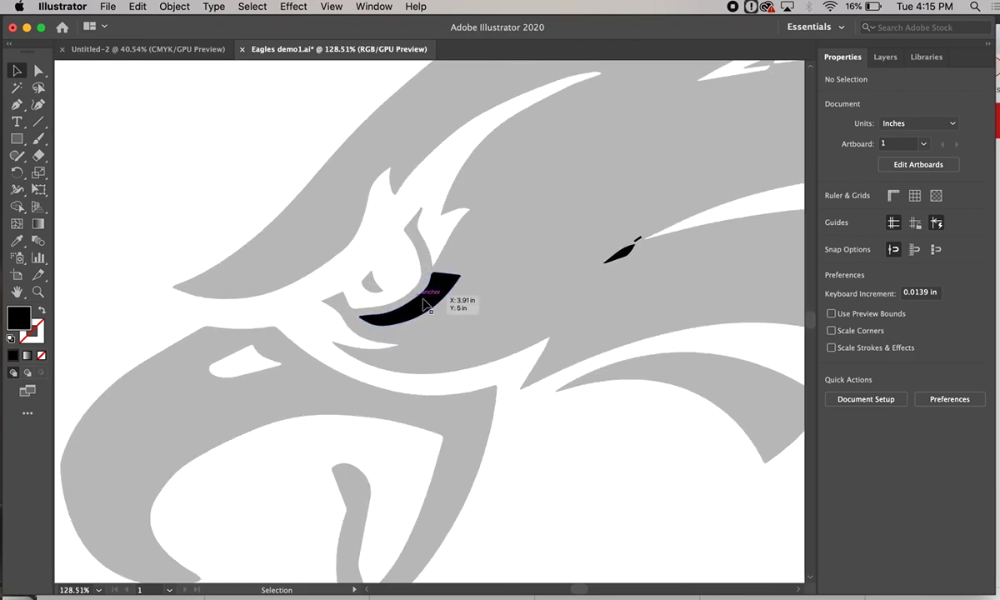
pyautogui.click(424, 305)
pyautogui.press('Delete')
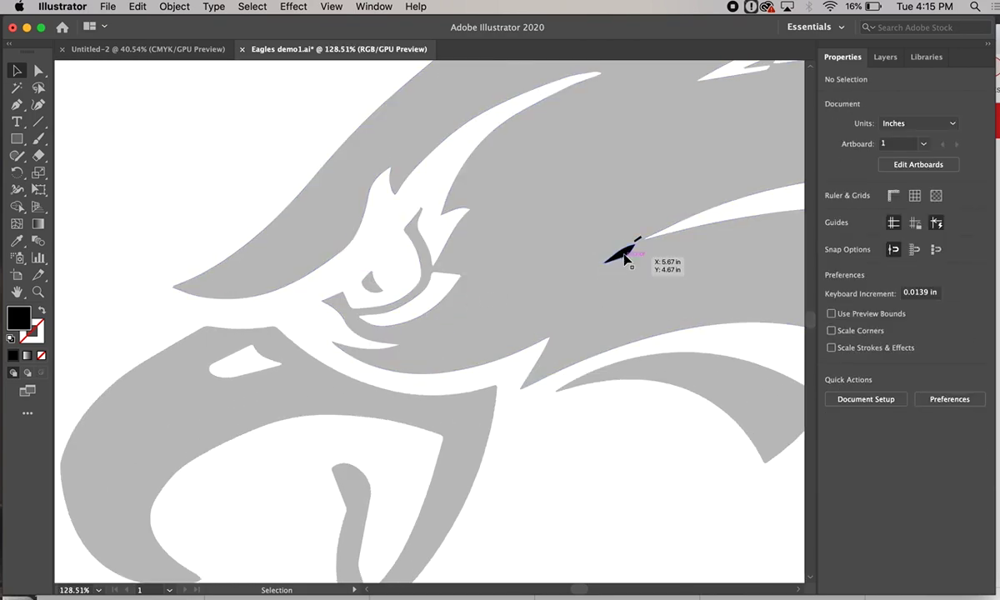
# Delete the two small leftover black slivers at the tip of the gap between the lower feathers.
pyautogui.click(623, 254)
pyautogui.press('Delete')
pyautogui.click(624, 253)
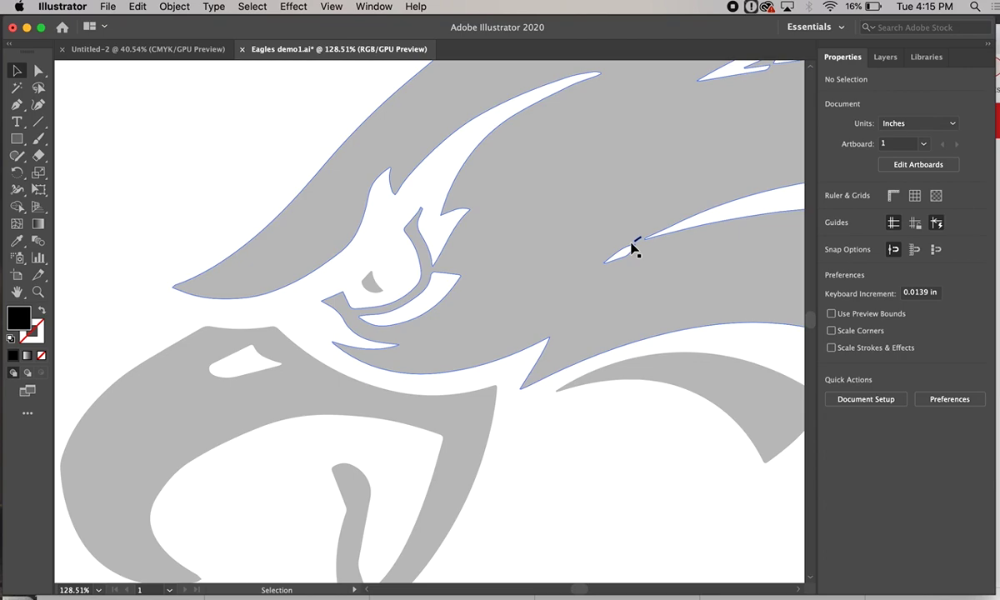
pyautogui.scroll(4, 629, 250)
pyautogui.click(648, 238)
pyautogui.press('Delete')
pyautogui.scroll(-6, 632, 260)
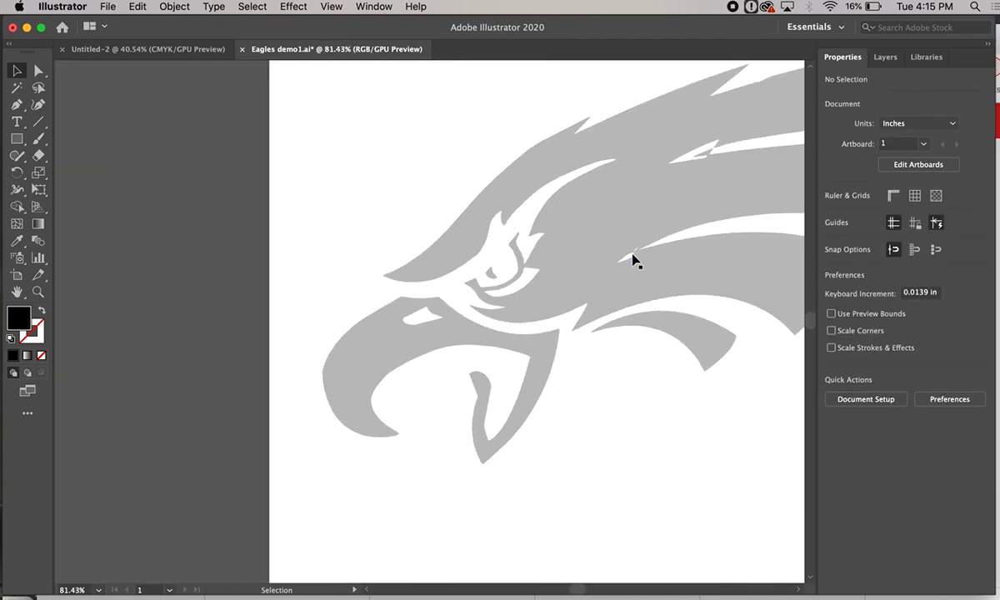
pyautogui.hscroll(1, 632, 261)
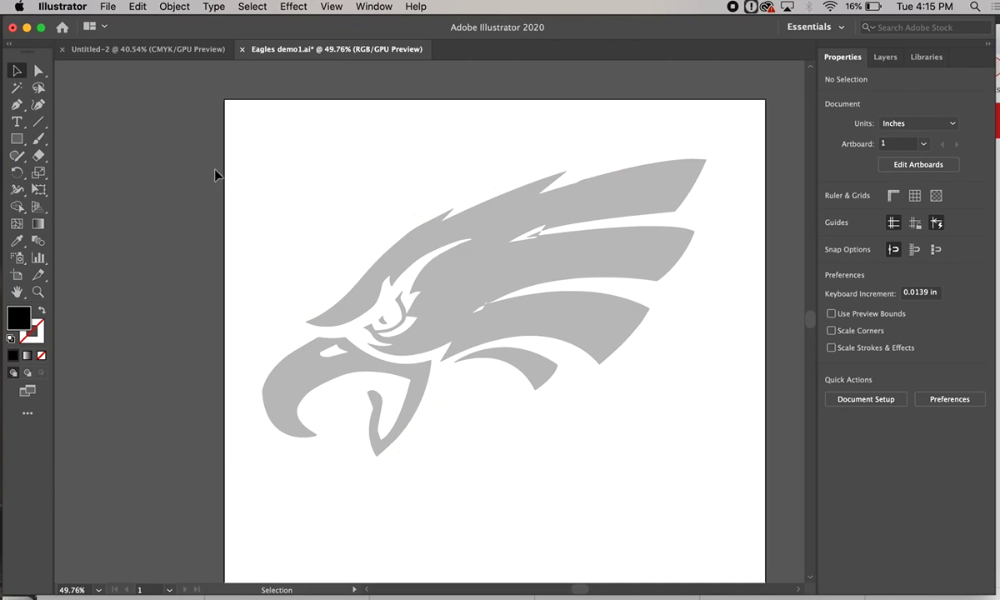
# Give the white background shape around the eagle a black stroke.
pyautogui.click(320, 179)
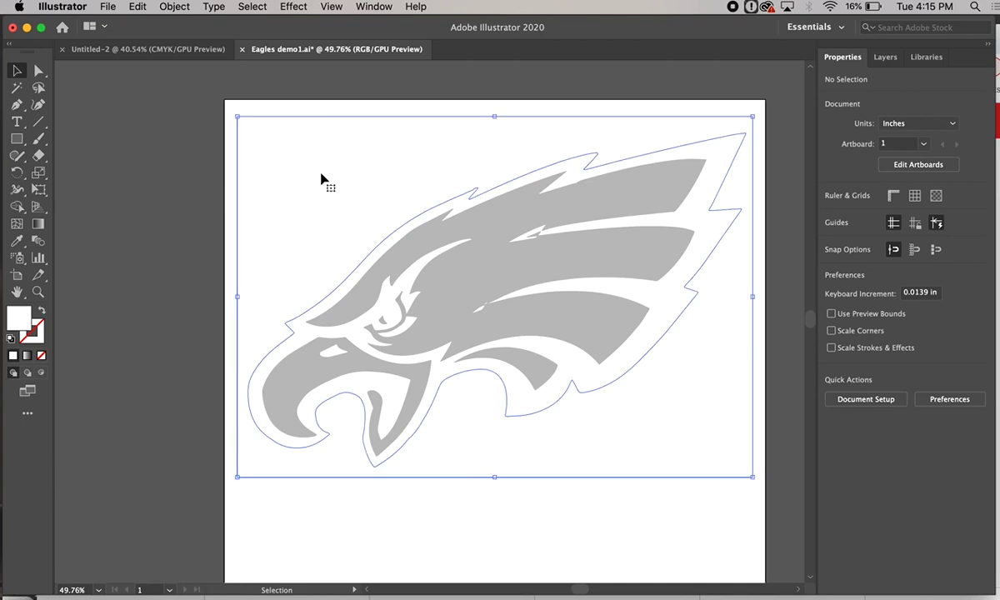
pyautogui.click(46, 239)
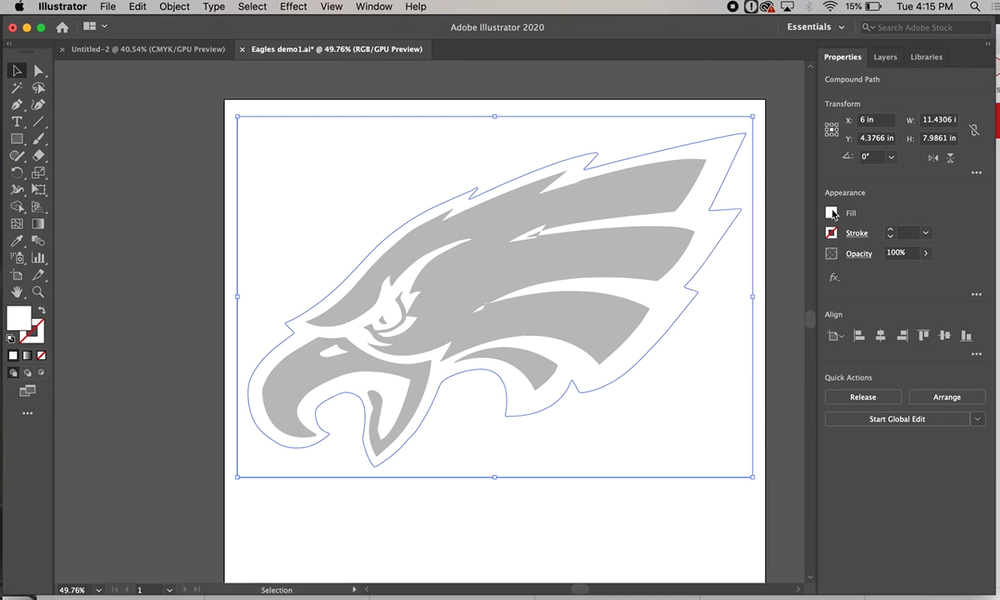
pyautogui.click(832, 234)
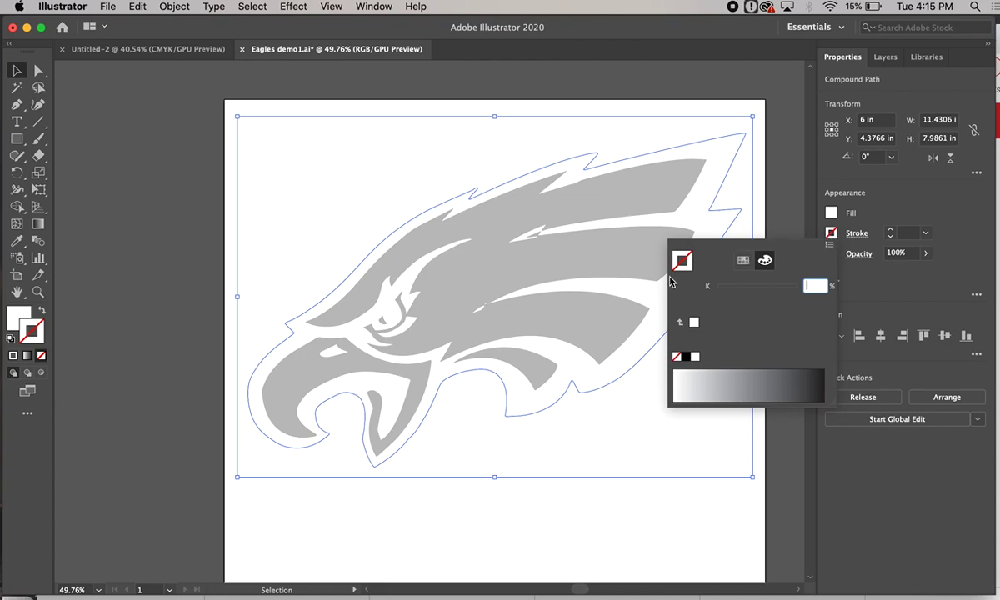
pyautogui.click(685, 357)
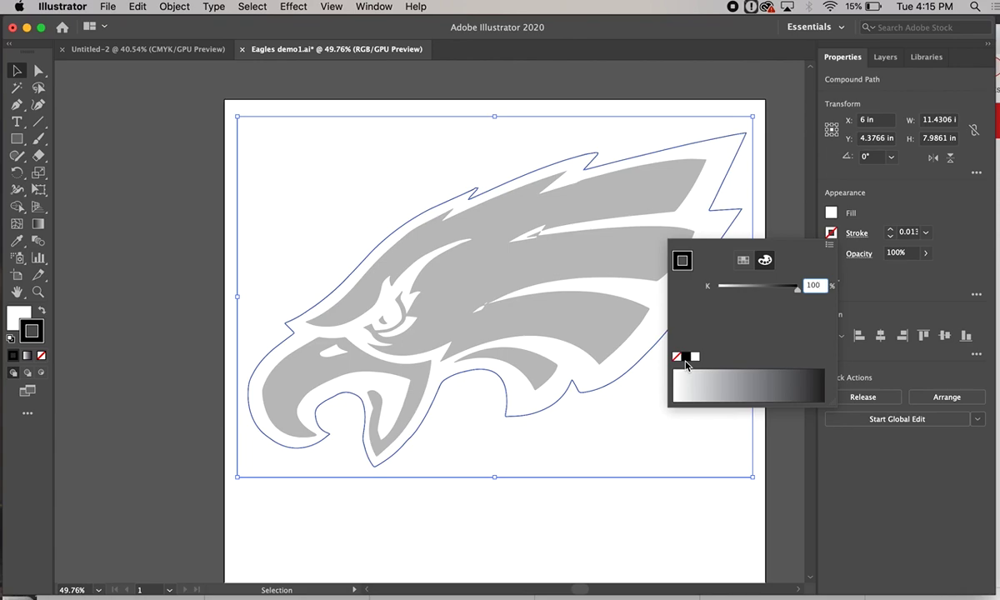
# Set the background shape's fill to None so only its stroke remains, and deselect it.
pyautogui.click(831, 214)
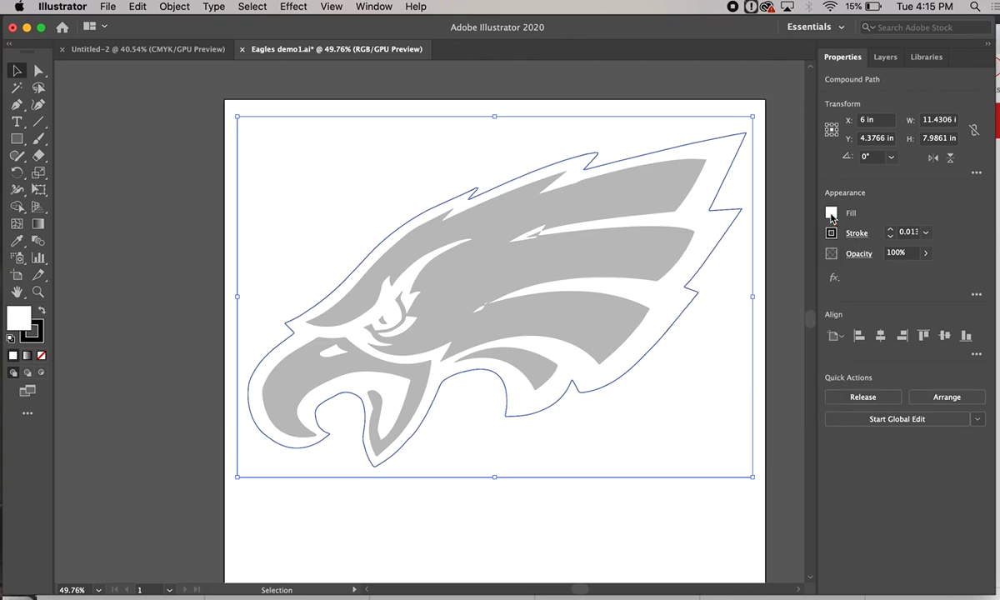
pyautogui.click(831, 214)
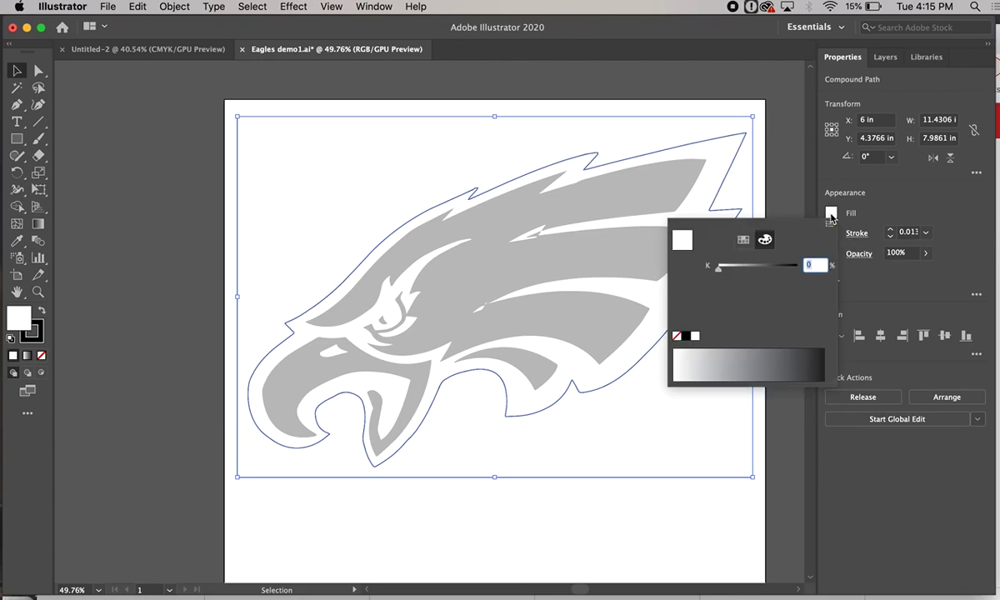
pyautogui.click(677, 337)
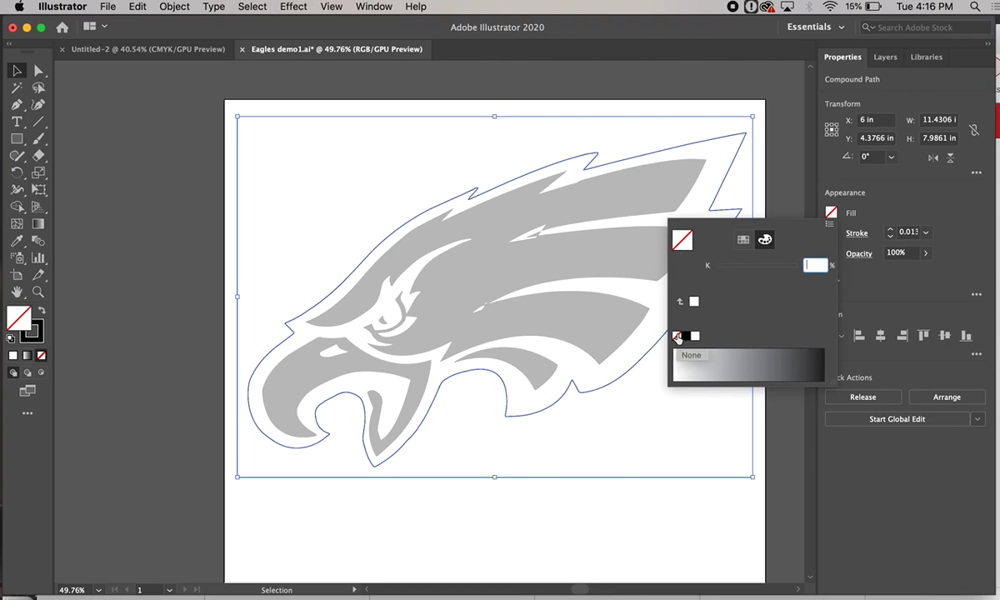
pyautogui.click(752, 160)
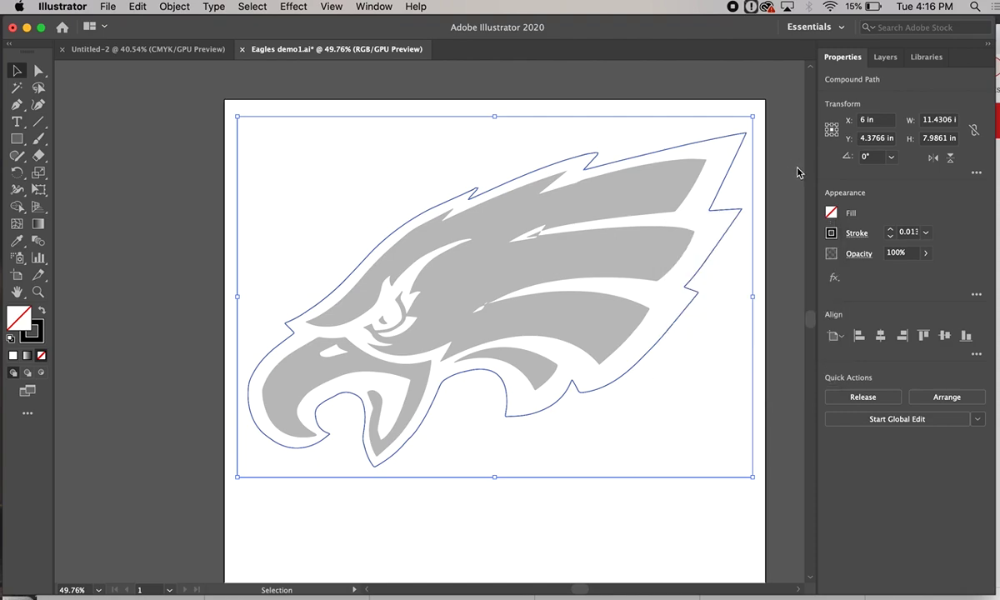
pyautogui.click(659, 395)
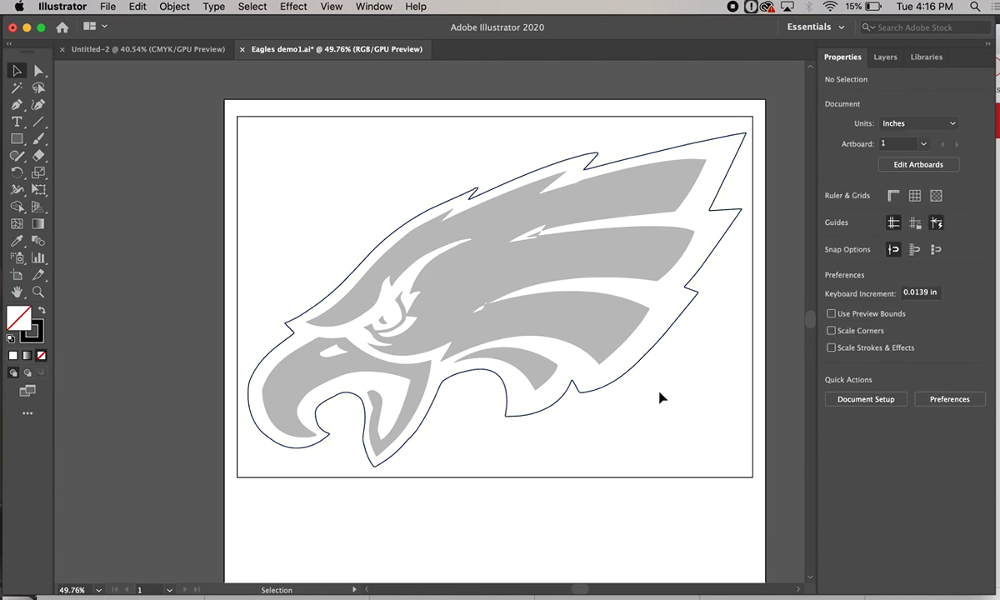
pyautogui.click(711, 476)
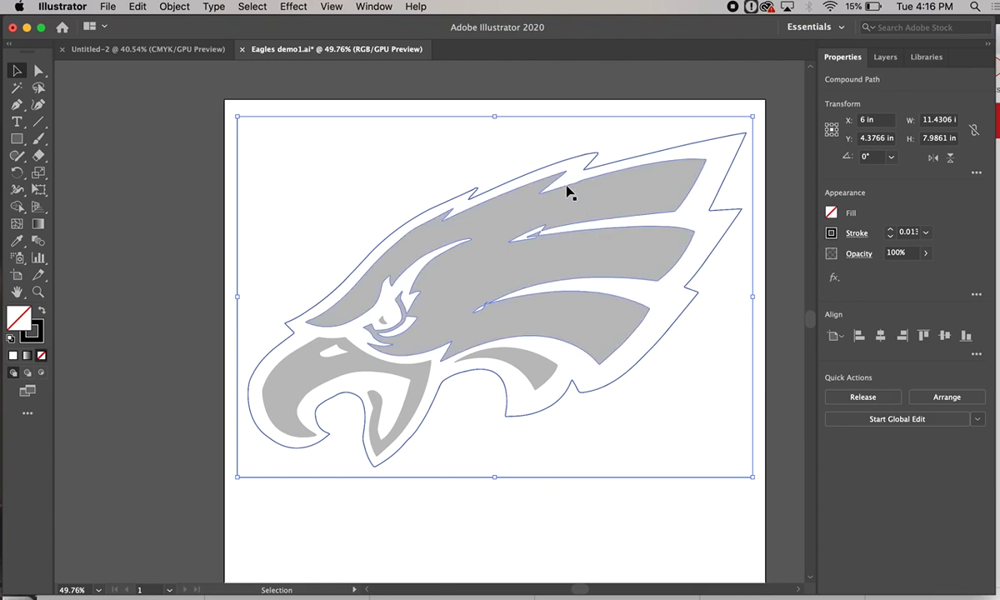
pyautogui.click(676, 106)
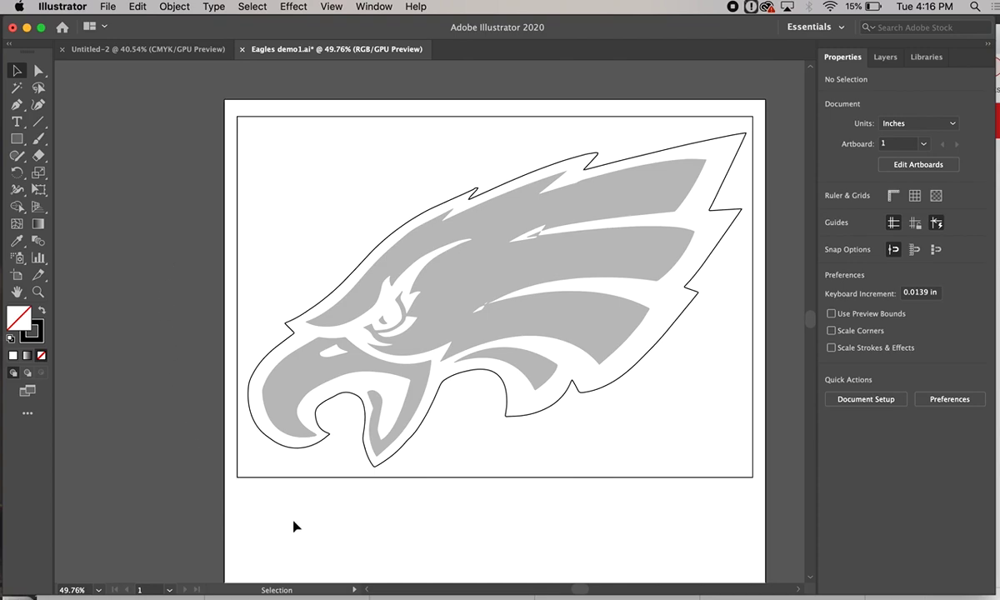
# Select the eagle outline with its rectangular frame, expand Layer 1 to list its objects, and clear the selection.
pyautogui.click(248, 477)
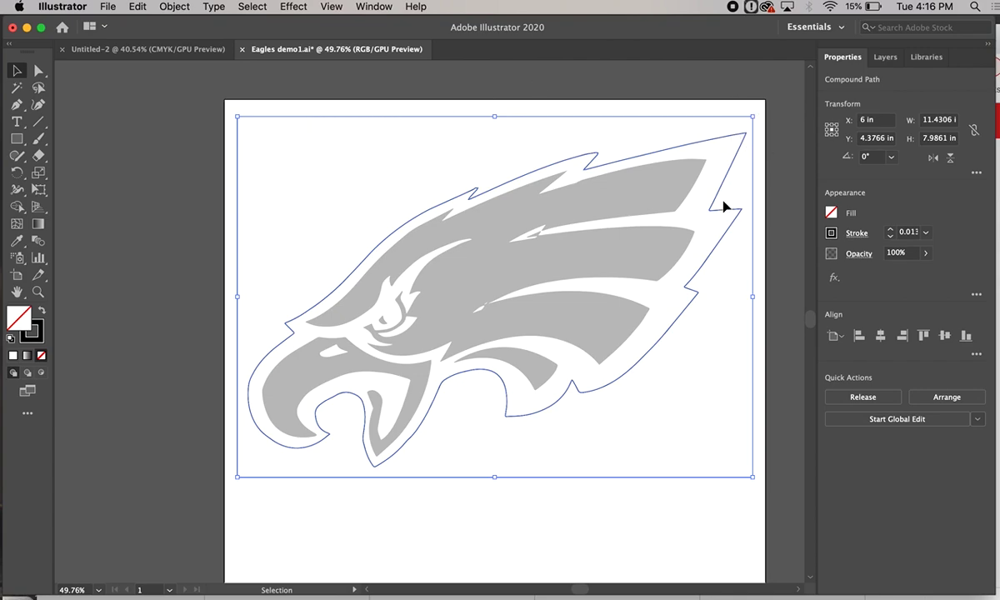
pyautogui.click(681, 537)
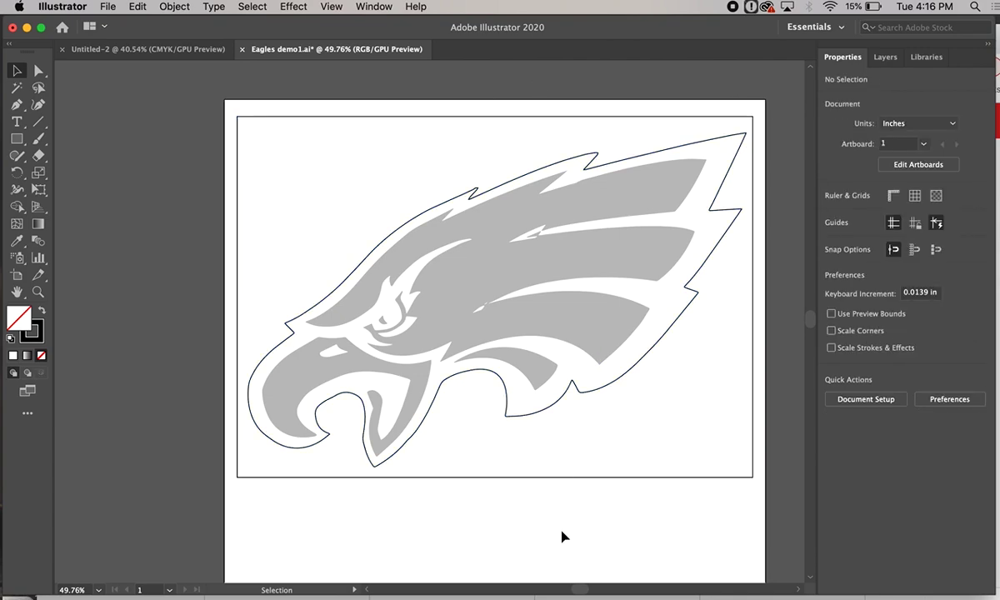
pyautogui.click(582, 478)
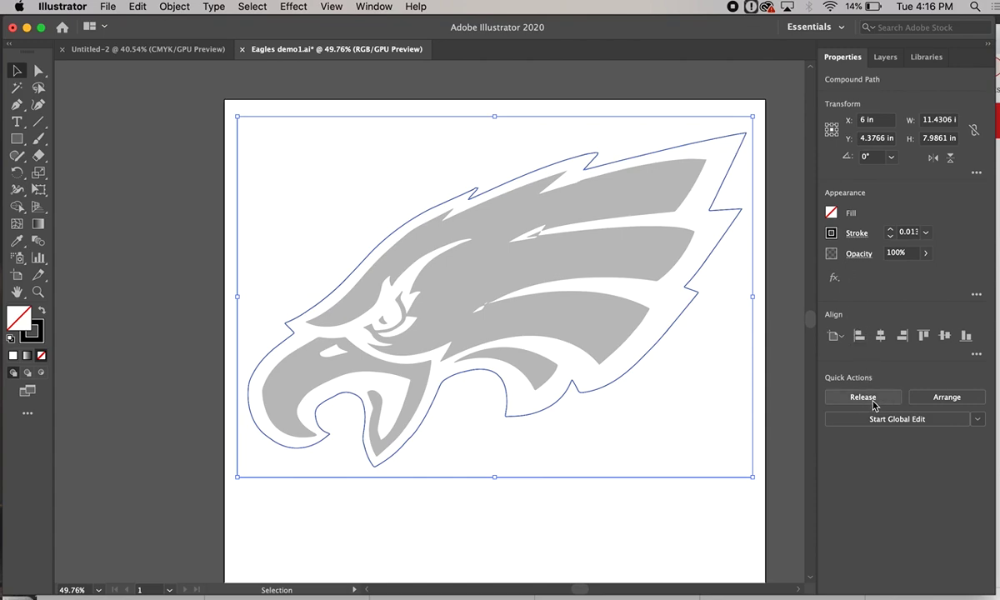
pyautogui.click(886, 60)
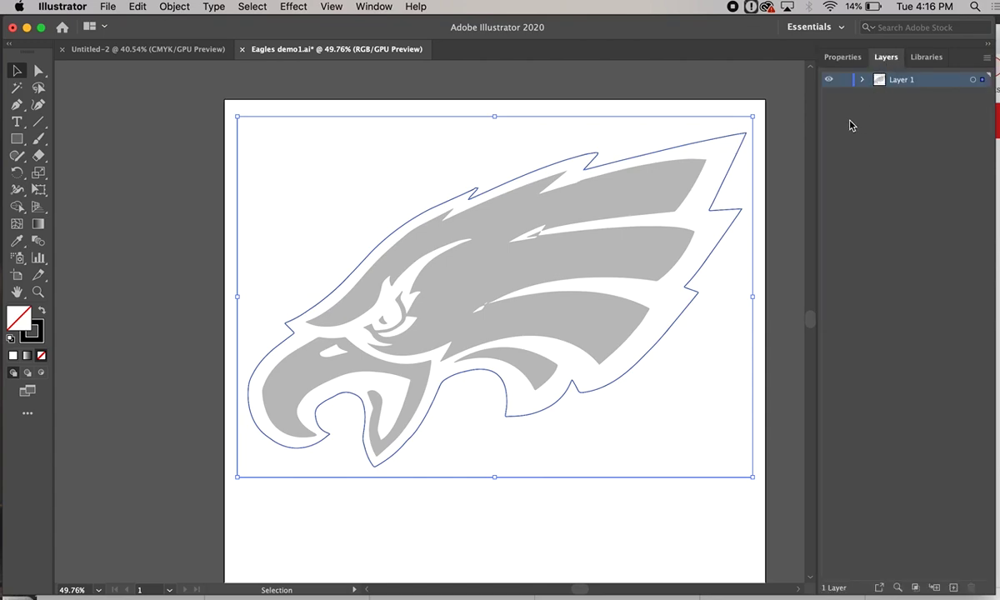
pyautogui.click(863, 80)
pyautogui.click(863, 80)
pyautogui.click(863, 80)
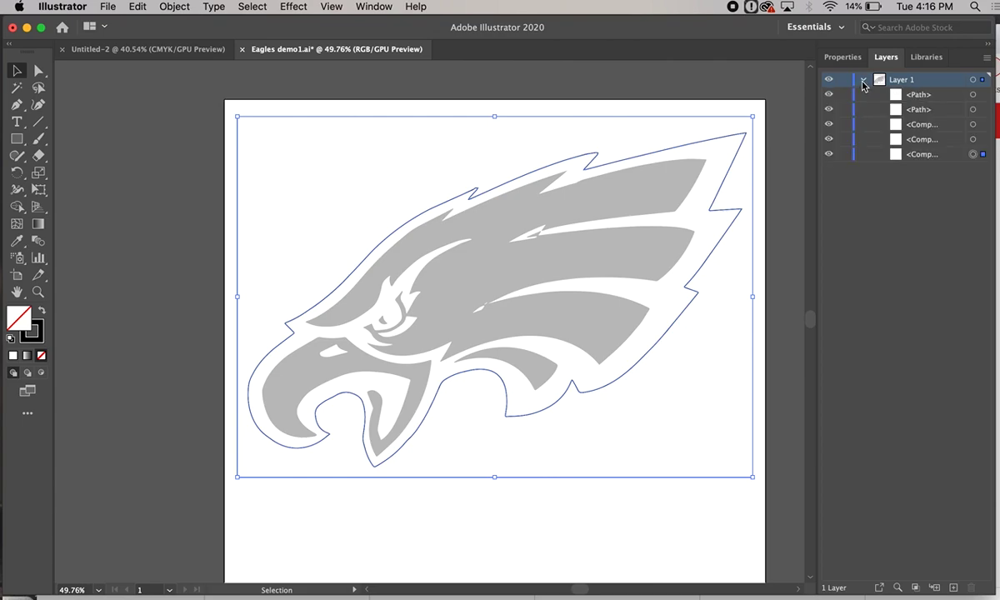
pyautogui.click(897, 99)
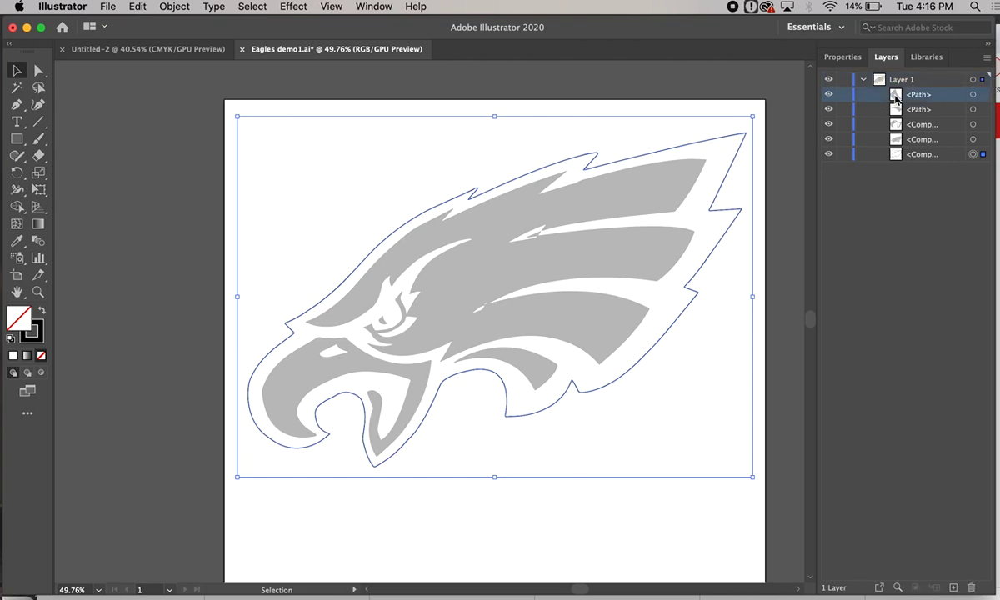
pyautogui.click(684, 537)
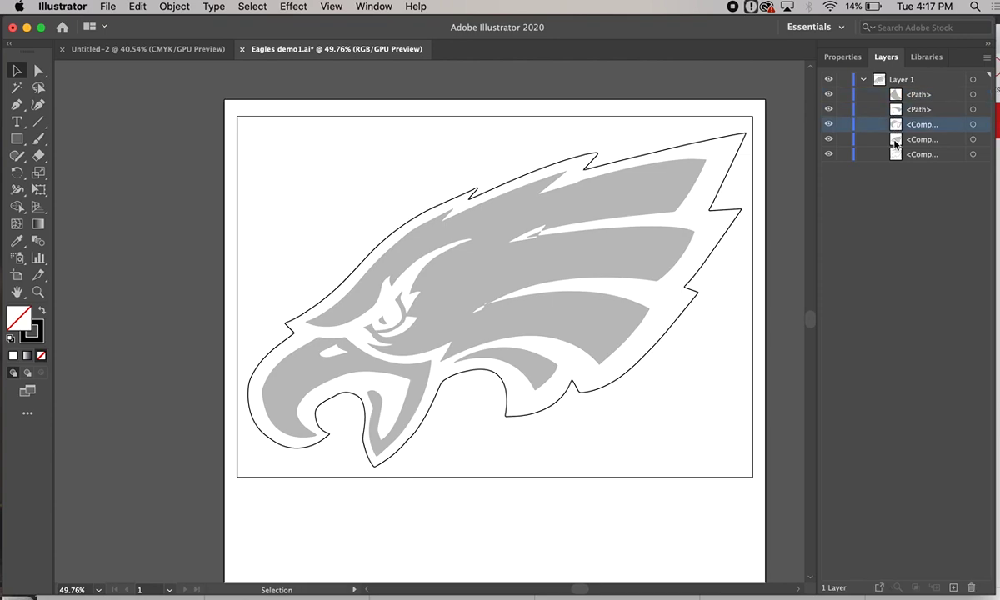
# Examine which Layer 1 entries the feathered head, lower feather, beak and outline with frame belong to.
pyautogui.click(620, 205)
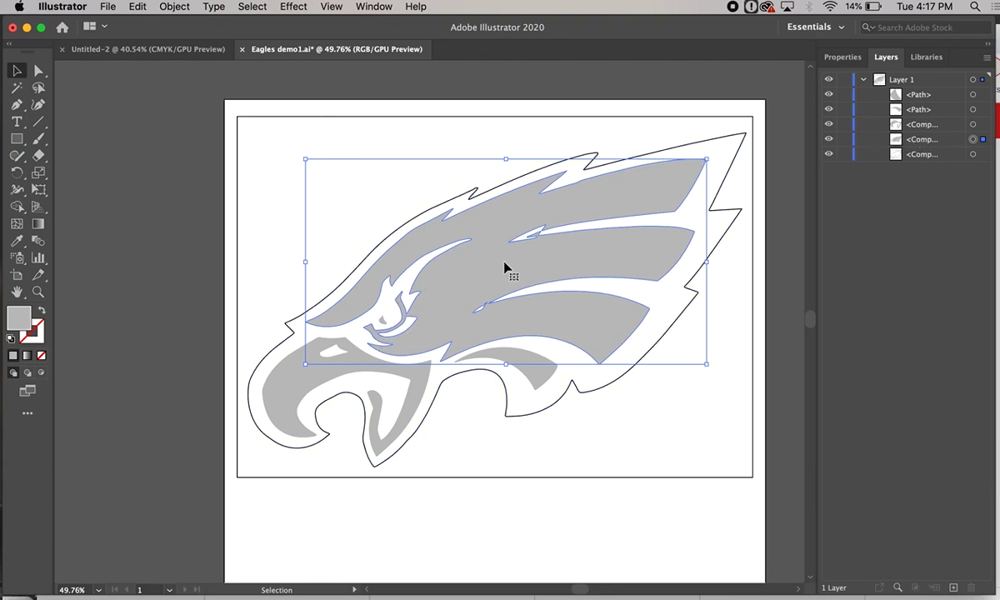
pyautogui.click(450, 145)
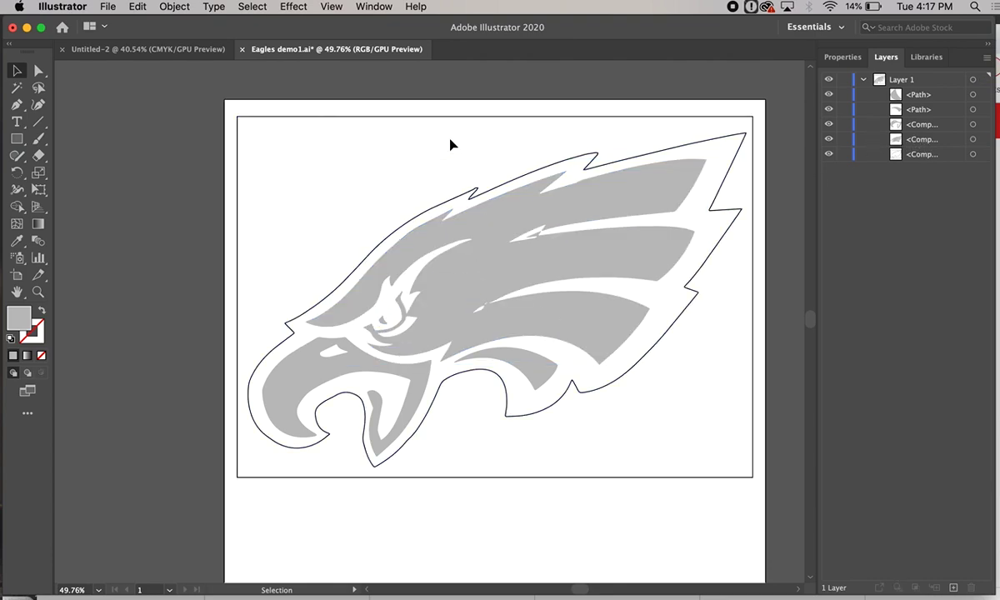
pyautogui.click(499, 189)
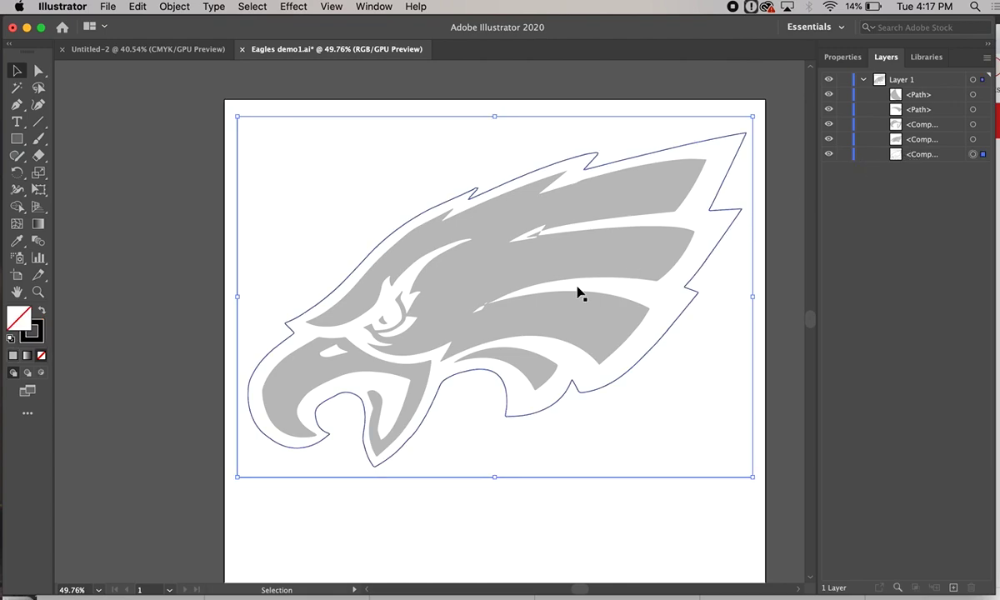
pyautogui.click(477, 485)
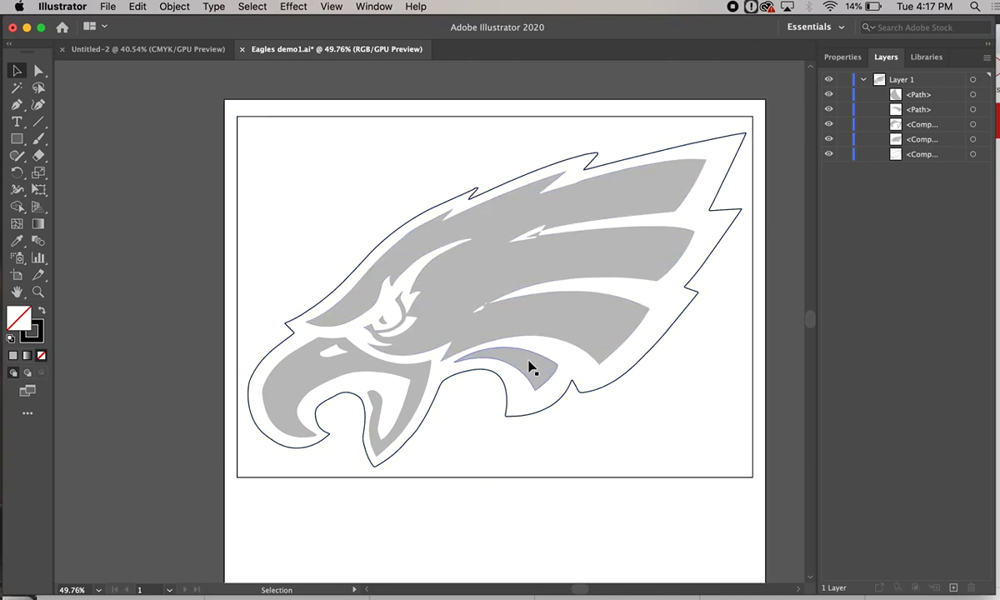
pyautogui.click(528, 364)
pyautogui.moveTo(473, 352); pyautogui.dragTo(518, 364)
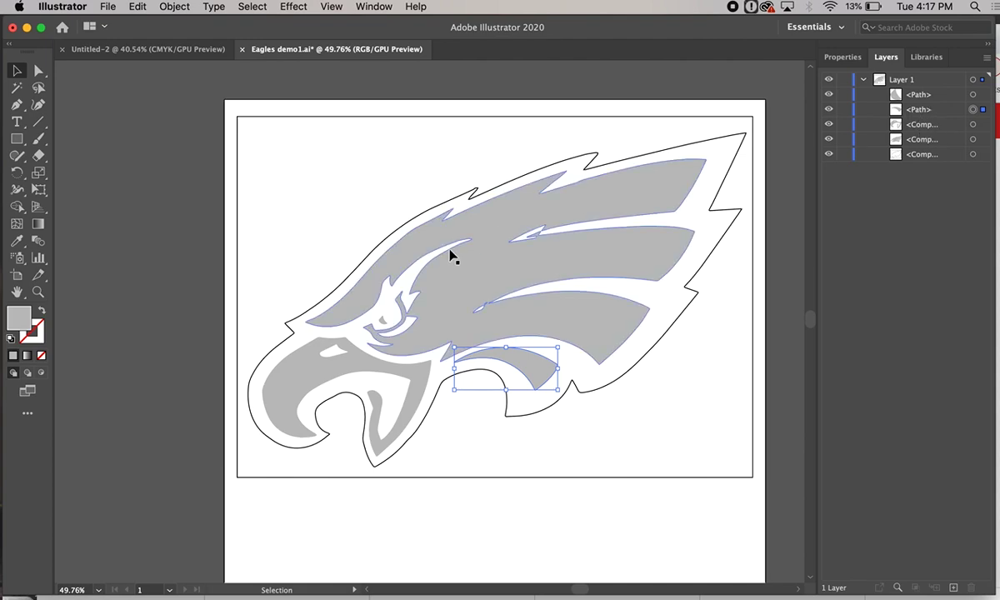
pyautogui.click(329, 378)
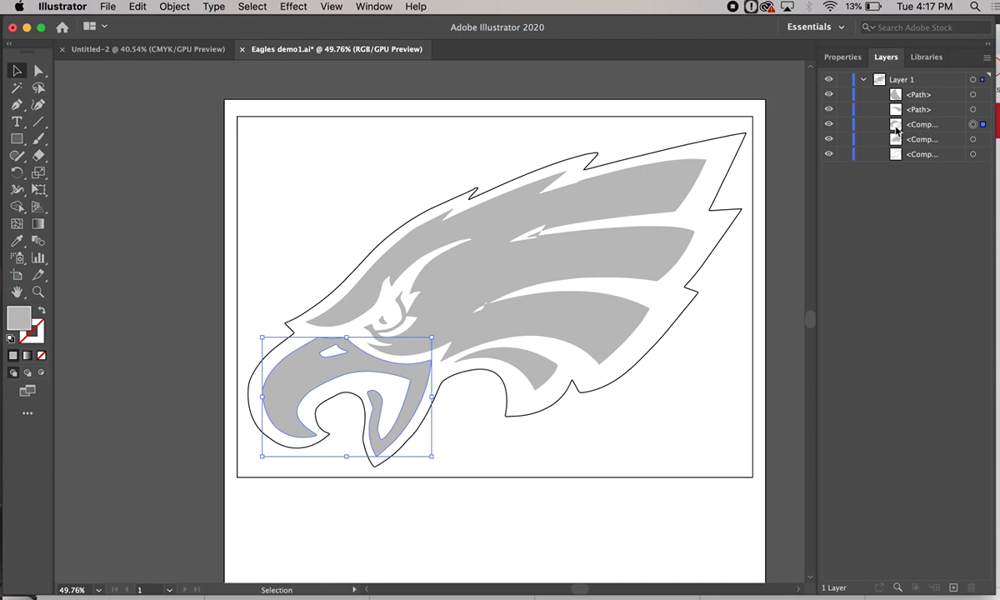
pyautogui.click(460, 279)
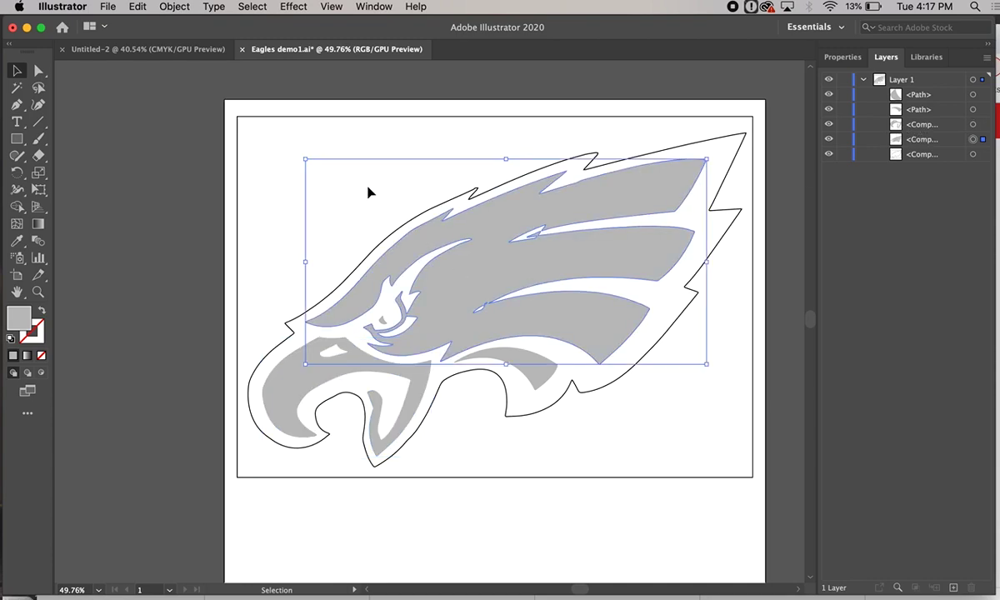
pyautogui.click(350, 180)
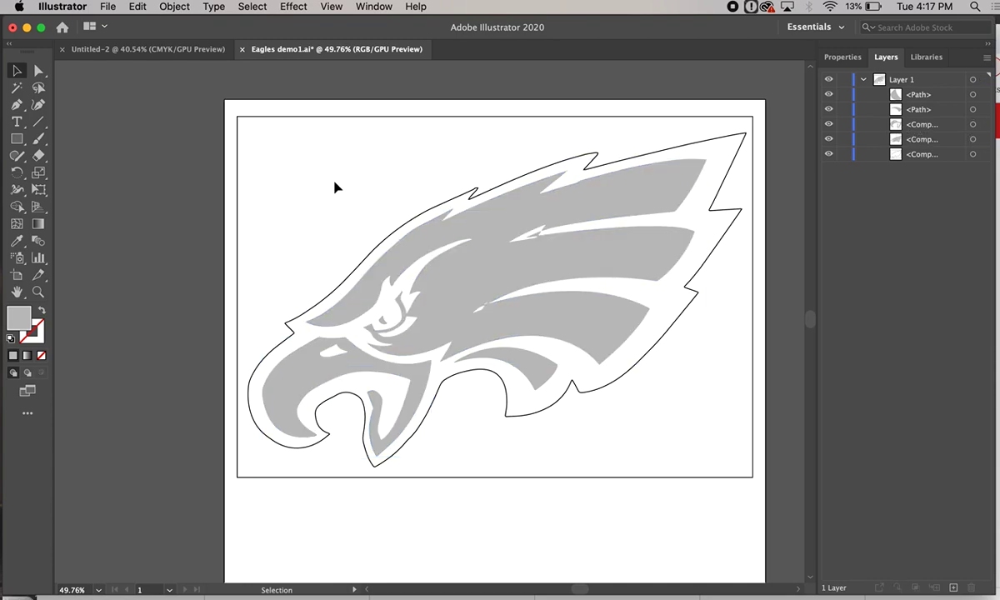
pyautogui.click(326, 117)
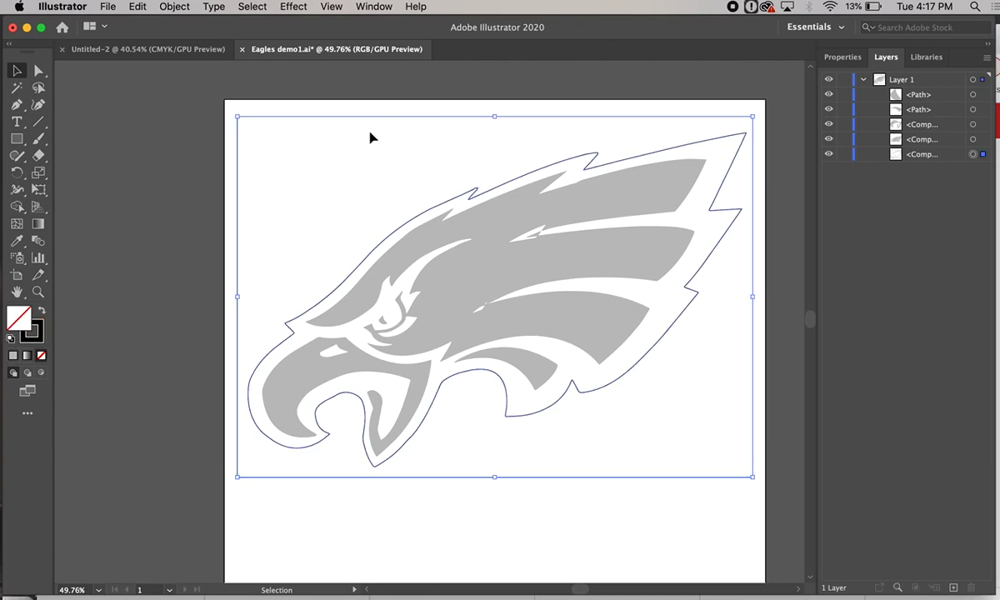
# Release the compound path that joins the eagle outline and the rectangular frame.
pyautogui.click(423, 521)
pyautogui.click(430, 479)
pyautogui.click(839, 59)
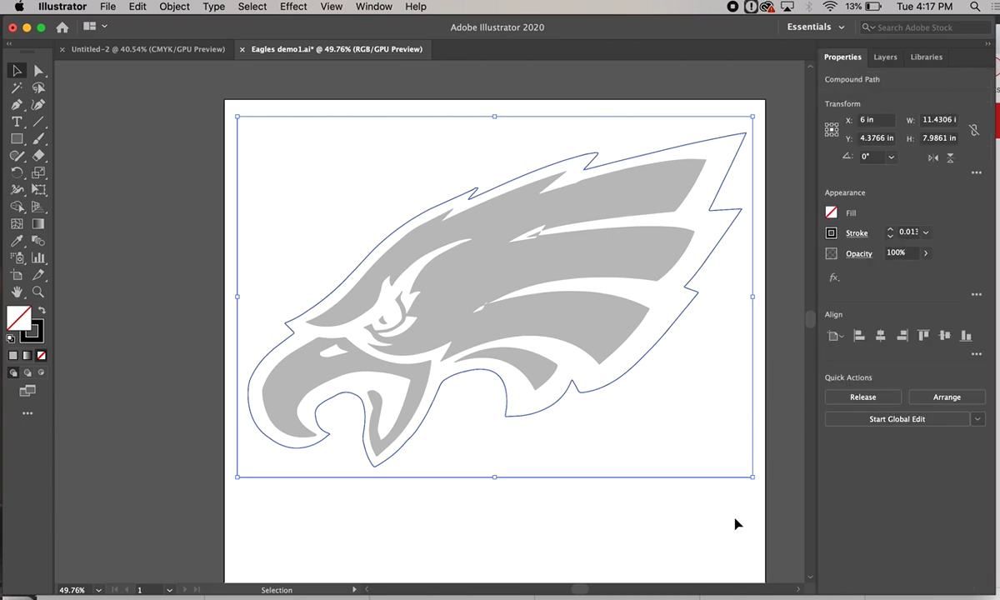
pyautogui.click(709, 531)
pyautogui.click(687, 479)
pyautogui.click(861, 398)
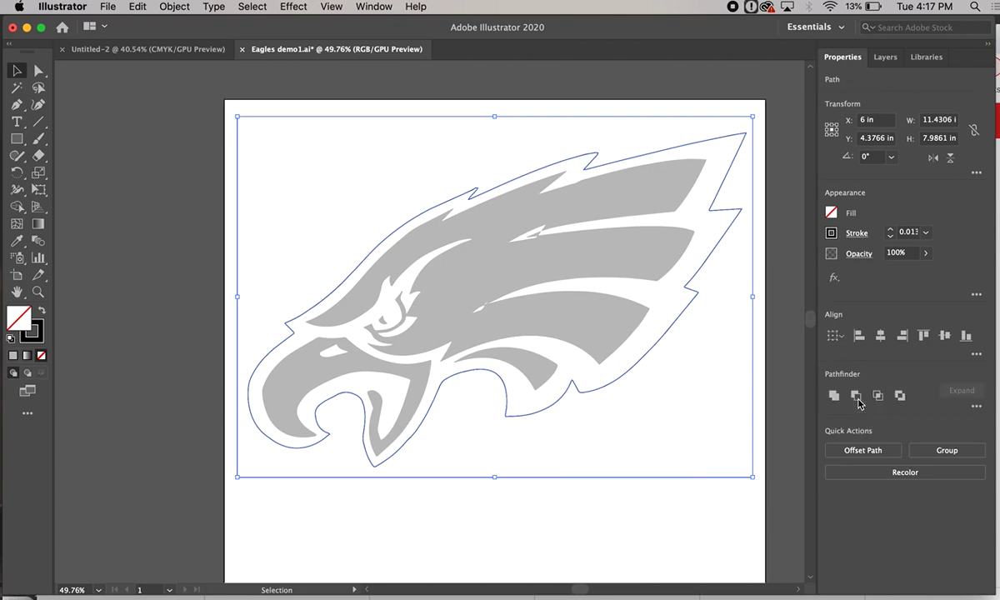
# Check that the eagle outline and the rectangular frame can be selected as separate paths.
pyautogui.click(694, 507)
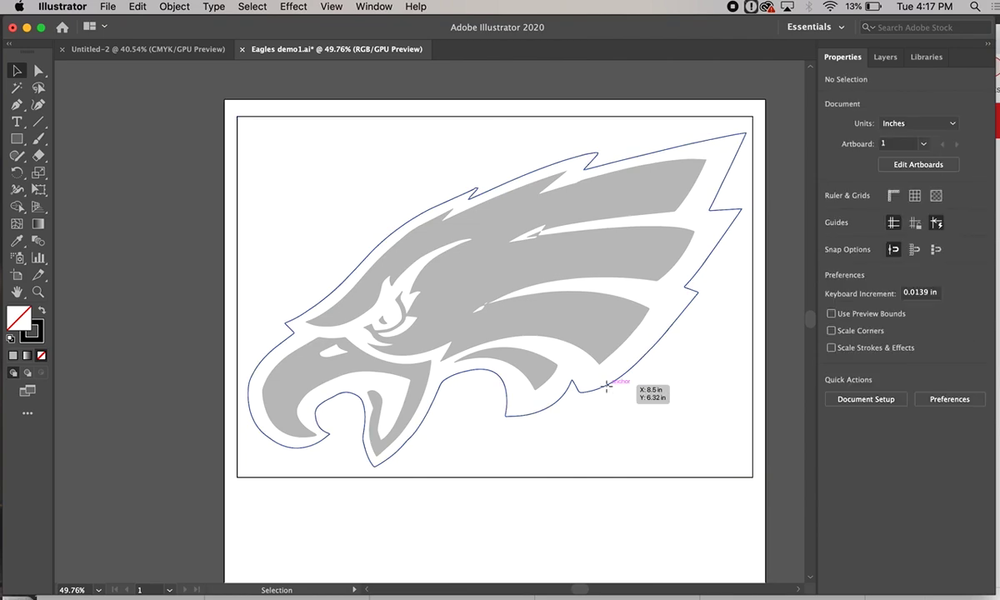
pyautogui.click(610, 393)
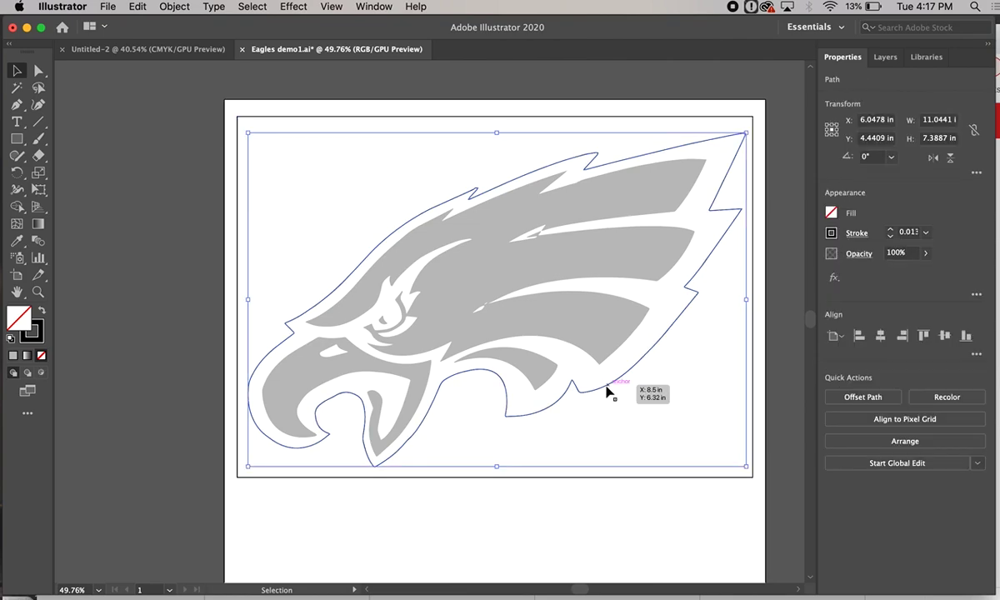
pyautogui.click(538, 500)
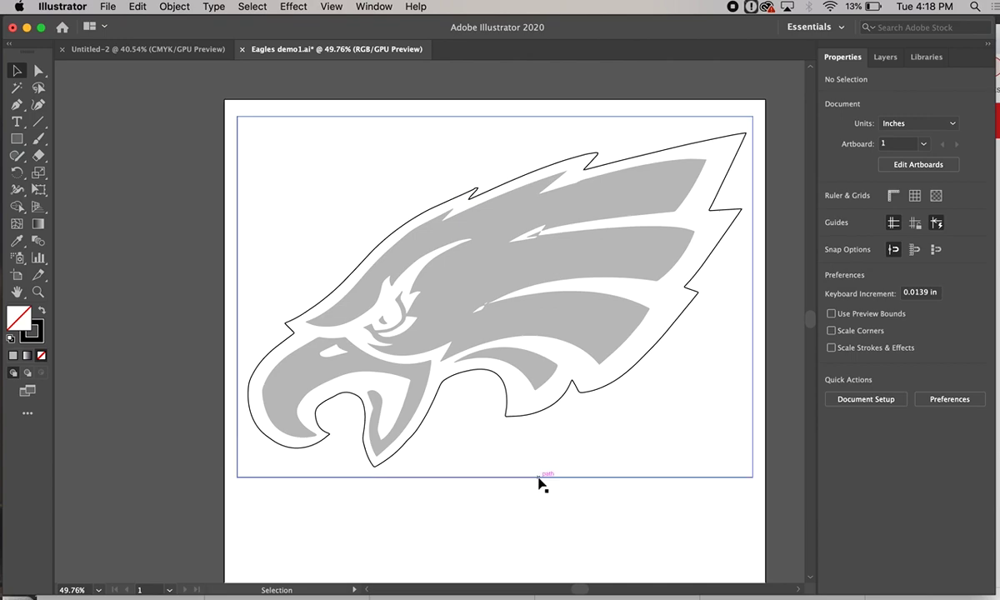
pyautogui.click(539, 480)
pyautogui.click(554, 531)
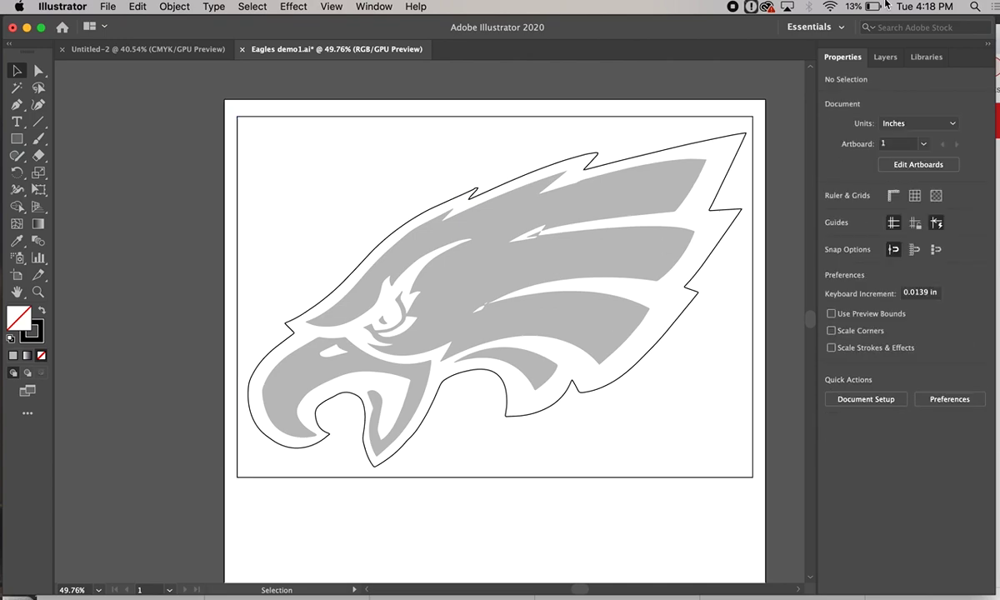
# Identify the outline and frame paths in Layer 1 and delete the rectangular frame around the eagle.
pyautogui.click(884, 58)
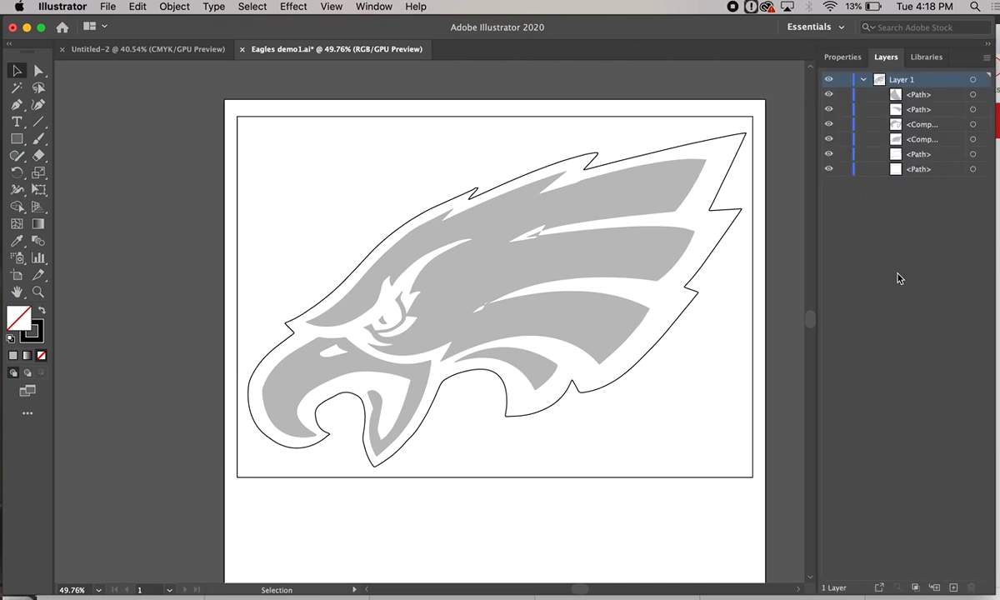
pyautogui.click(981, 155)
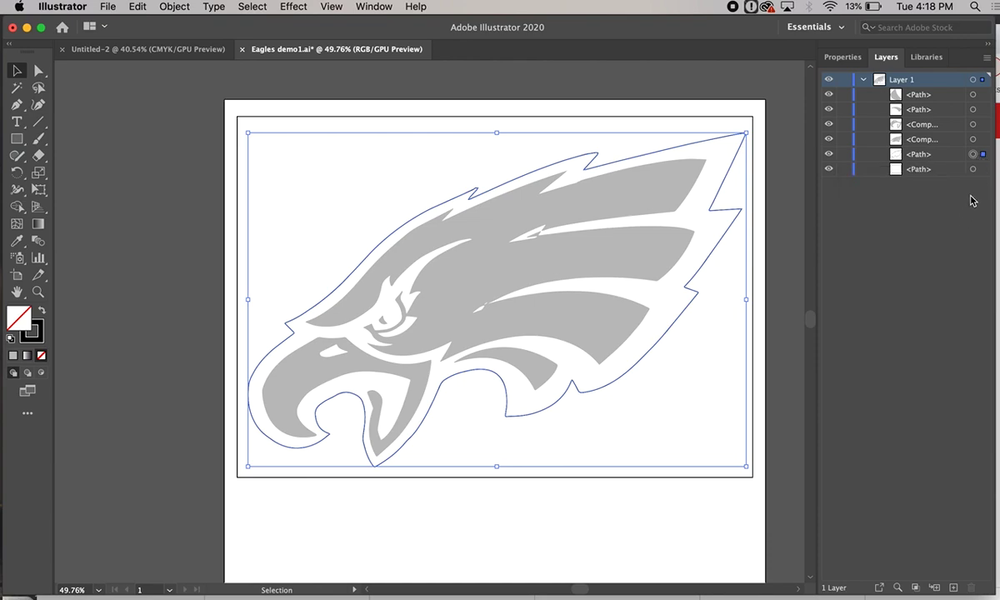
pyautogui.click(982, 169)
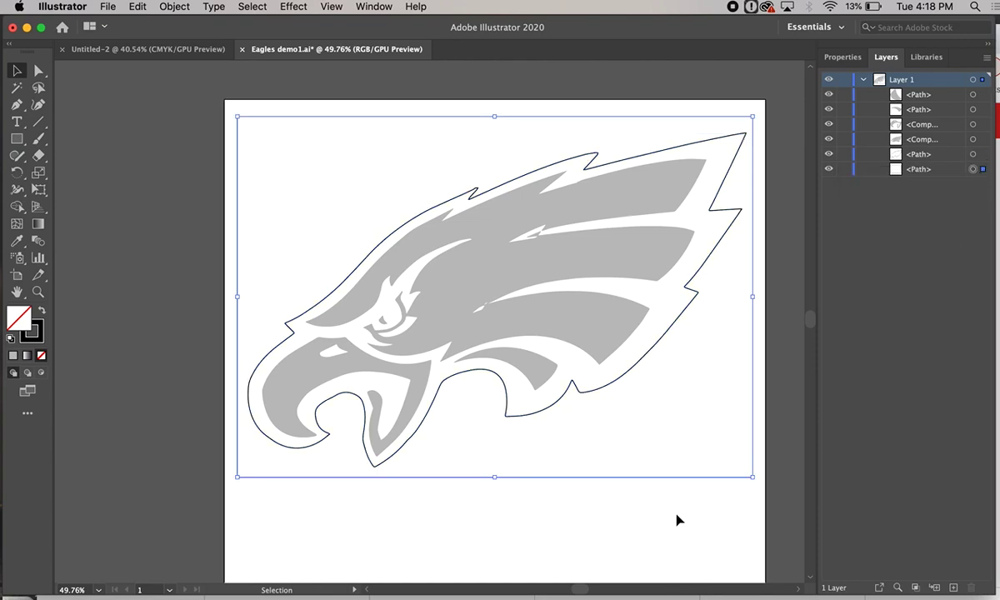
pyautogui.press('Delete')
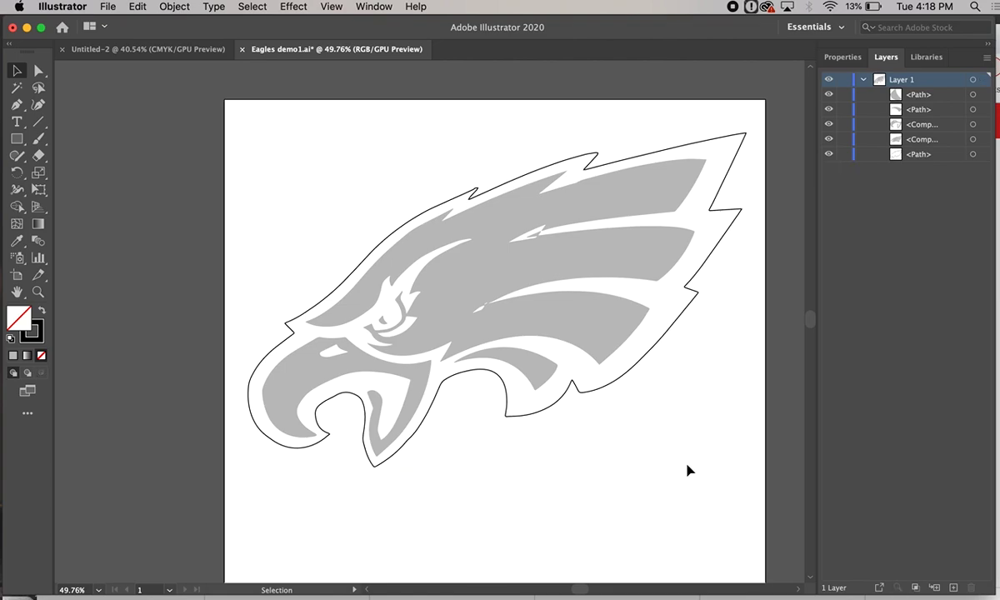
pyautogui.moveTo(681, 459); pyautogui.dragTo(664, 376)
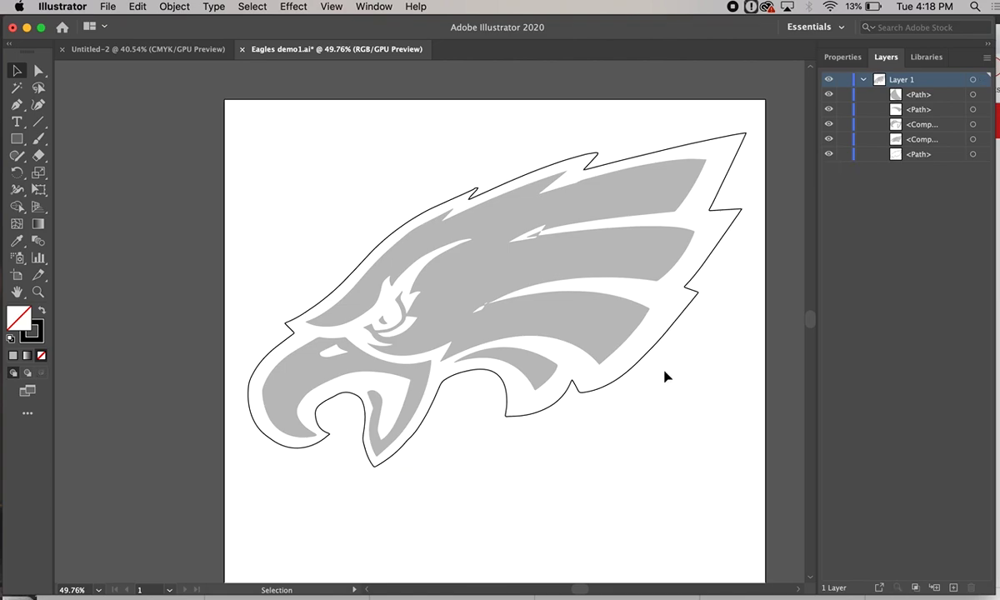
# Check the remaining eagle outline and the grey feathered head shape by selecting each, and deselect them.
pyautogui.click(594, 388)
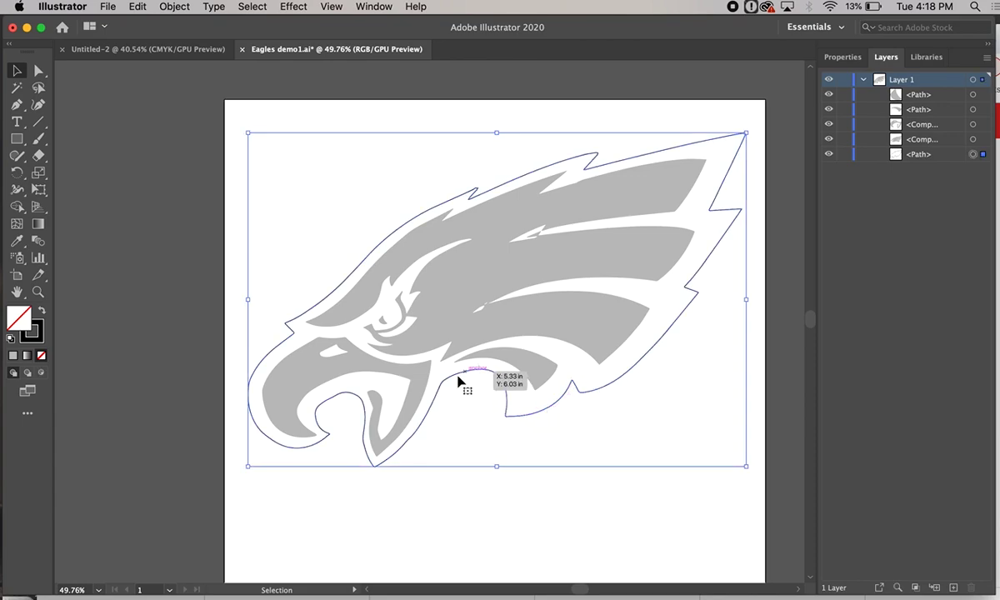
pyautogui.click(537, 407)
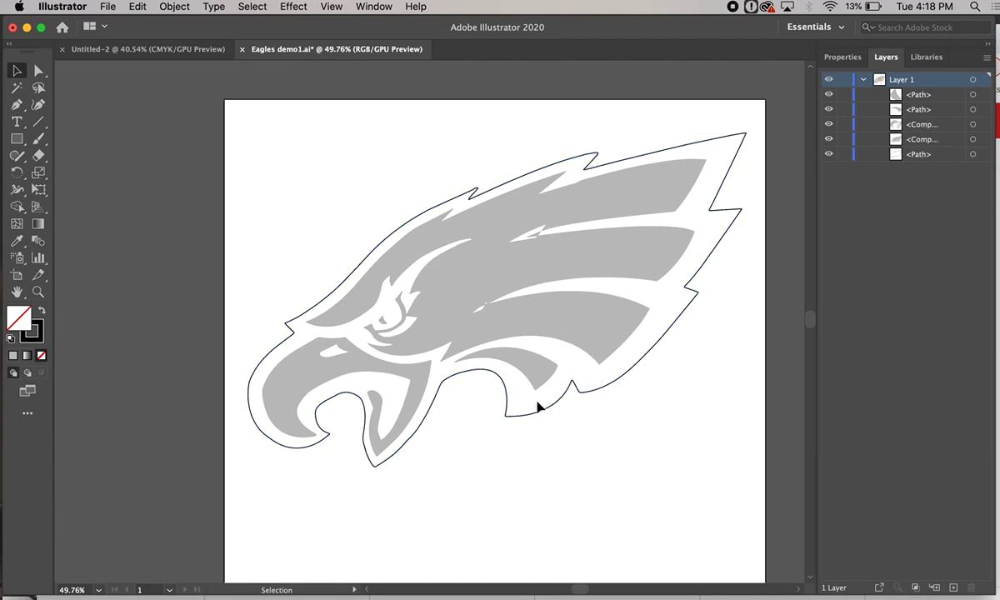
pyautogui.click(592, 338)
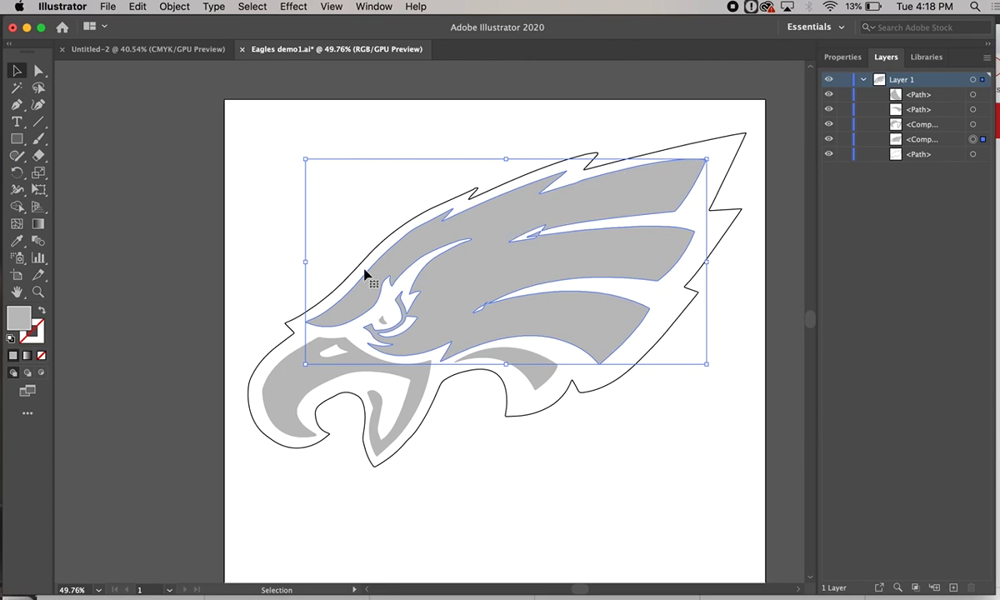
pyautogui.click(250, 265)
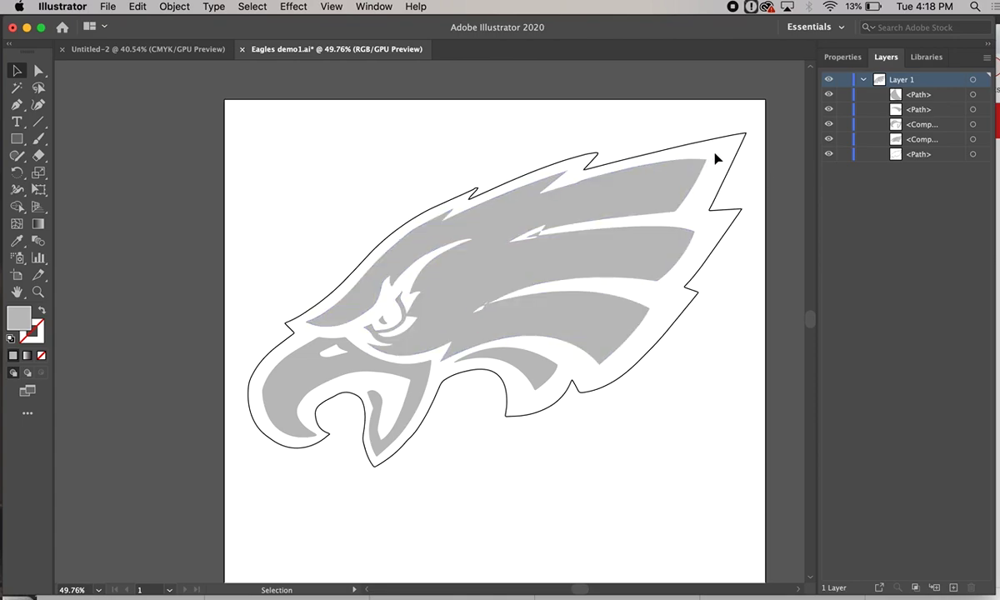
# Check the fill settings of the grey feathered head shape, then select the grey beak shape and deselect it.
pyautogui.click(665, 187)
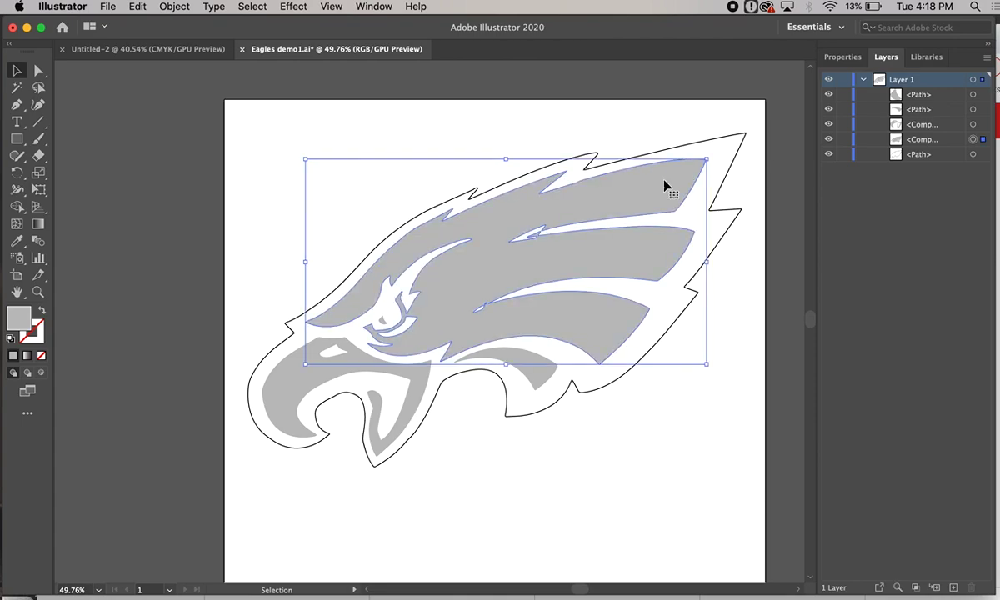
pyautogui.click(833, 58)
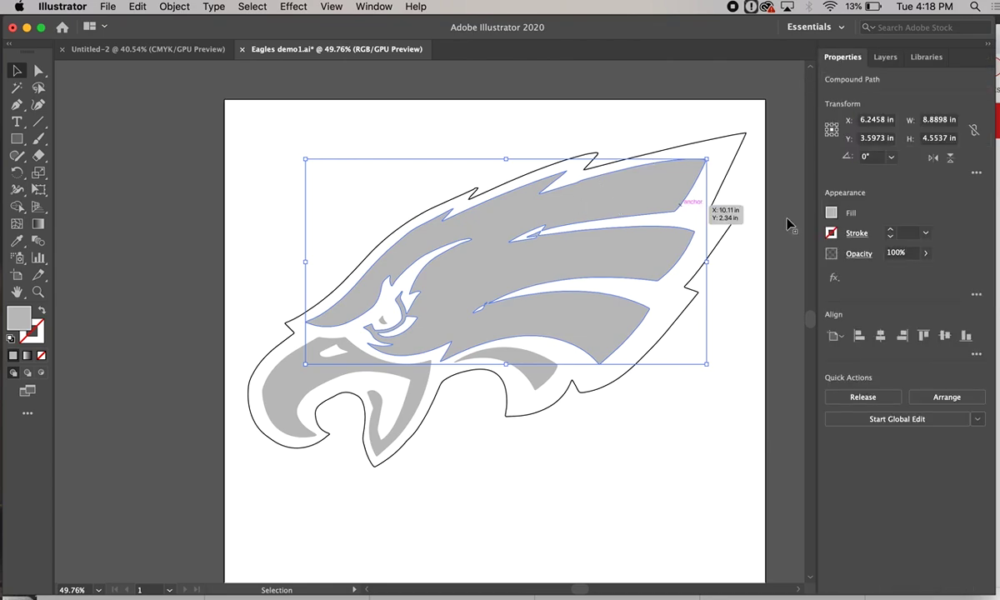
pyautogui.click(833, 213)
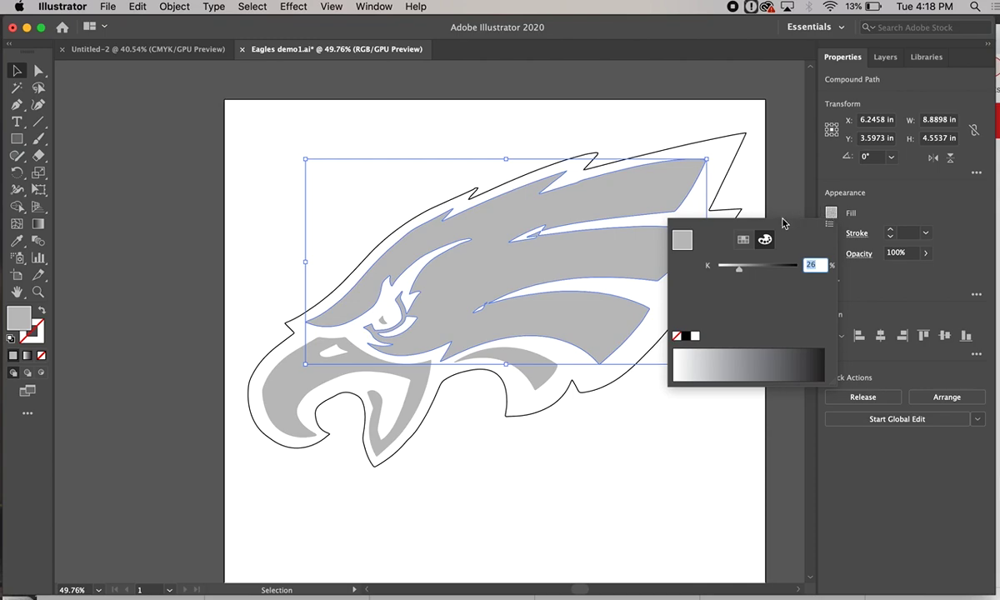
pyautogui.click(543, 281)
pyautogui.click(415, 375)
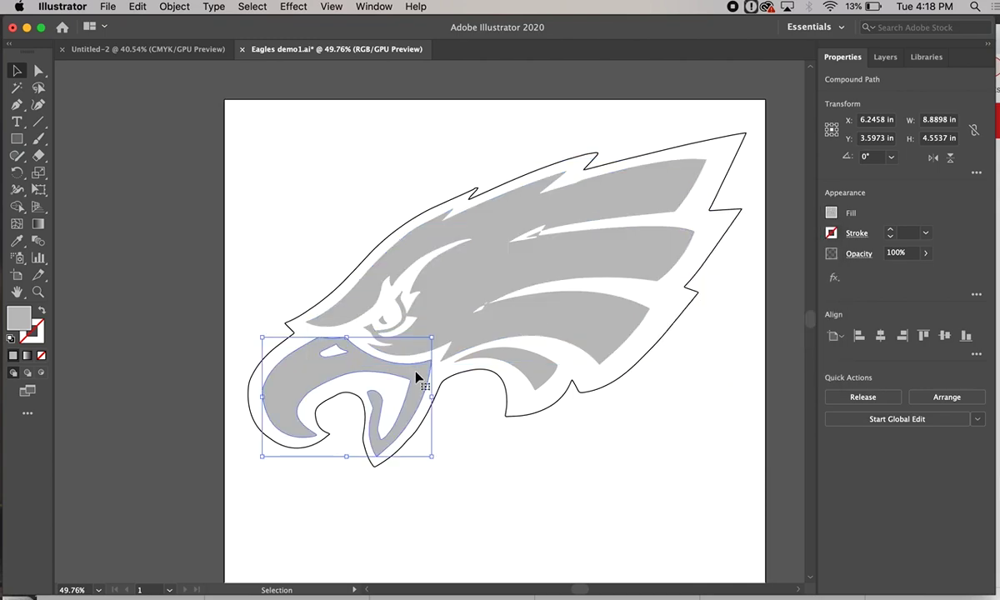
pyautogui.click(482, 452)
# Try stroke weights of 0.001 in and 0.01 in on the eagle outline.
pyautogui.click(463, 378)
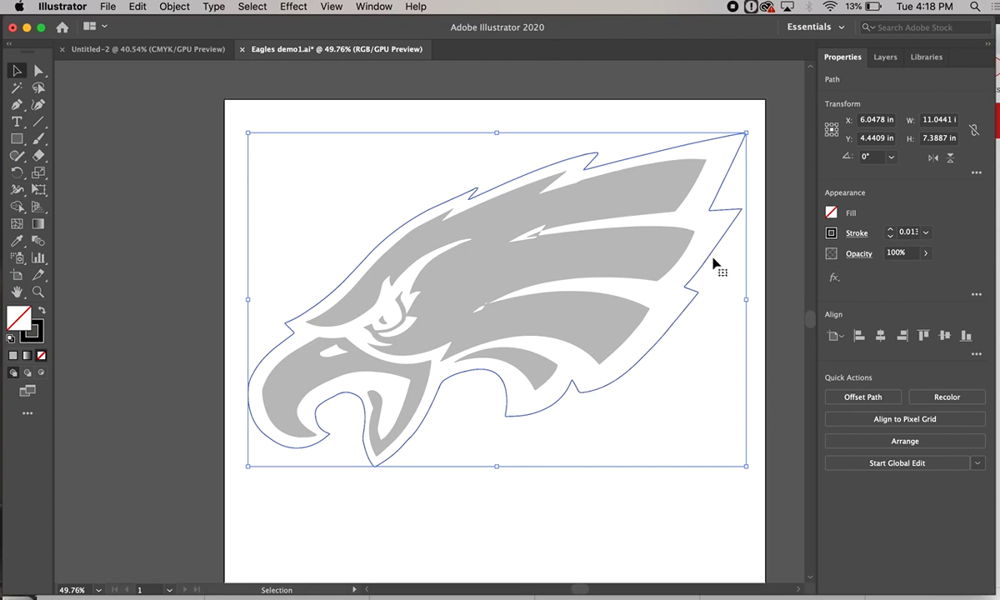
pyautogui.click(902, 234)
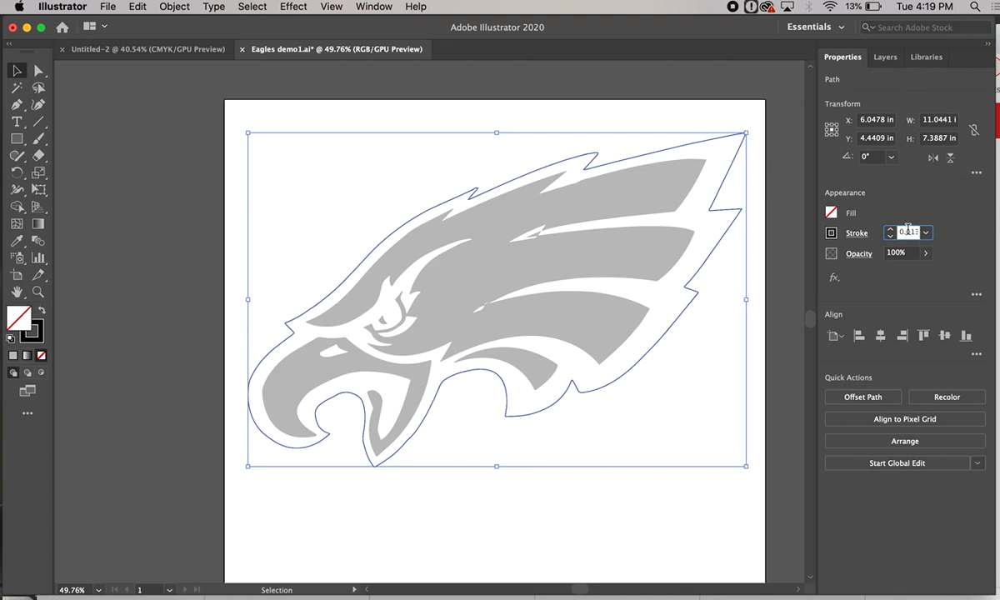
pyautogui.doubleClick(907, 233)
pyautogui.write('1')
pyautogui.press('Return')
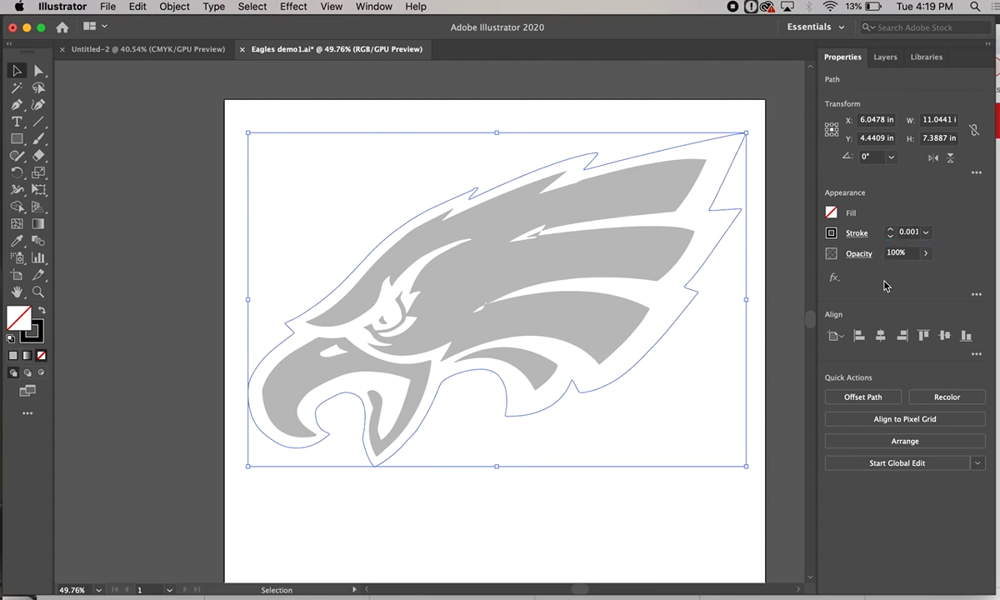
pyautogui.doubleClick(904, 232)
pyautogui.write('.1 in')
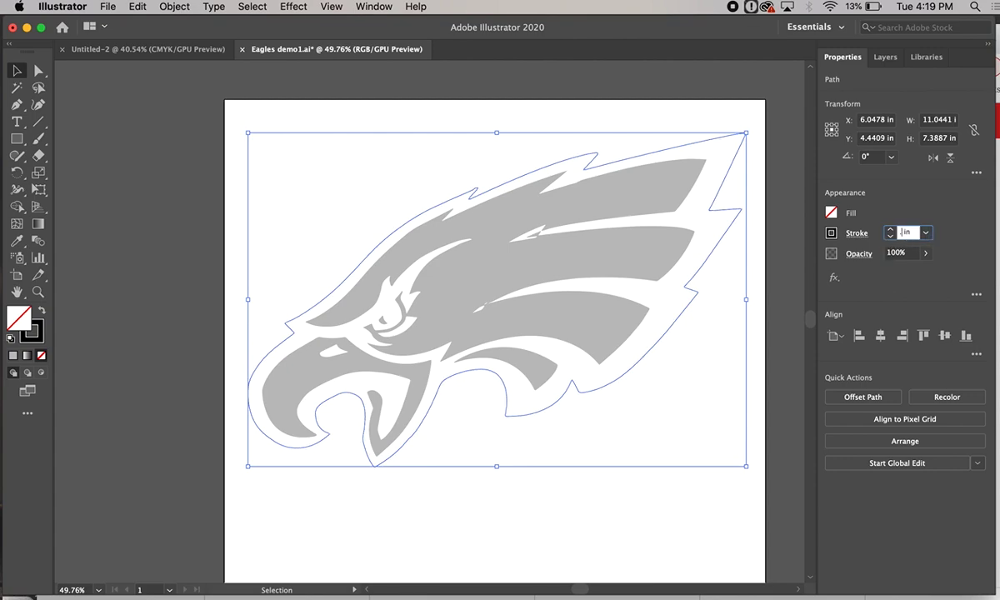
pyautogui.press('Return')
pyautogui.click(696, 421)
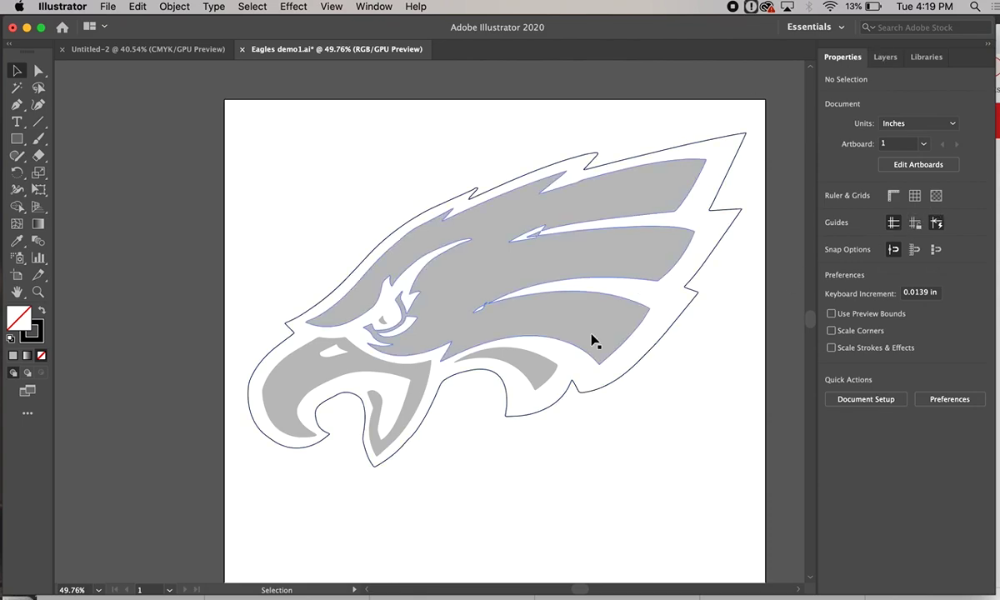
# Set the eagle outline's stroke weight to .001 in and inspect the thin line along the lower feathers.
pyautogui.click(667, 328)
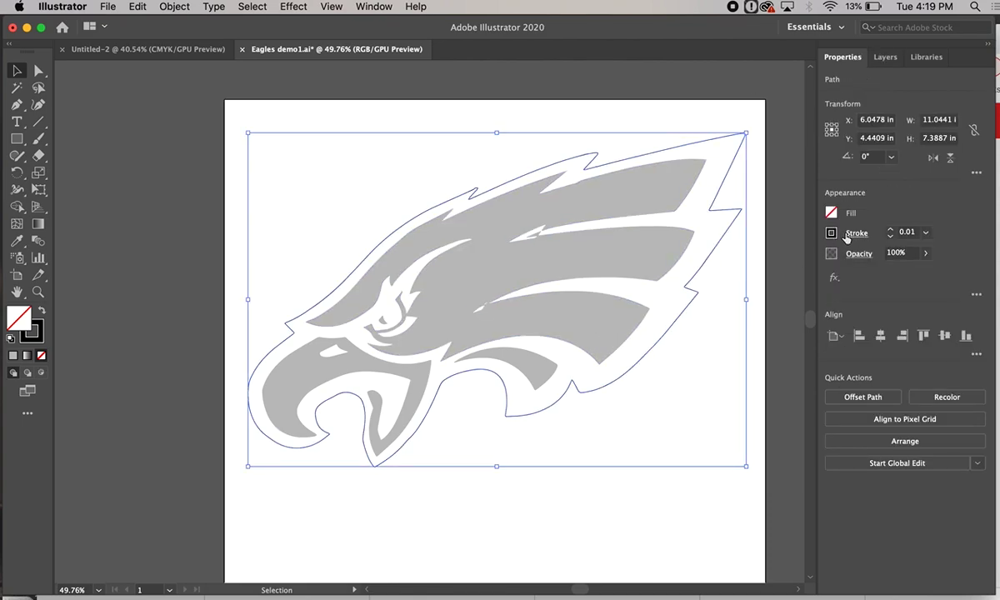
pyautogui.click(909, 233)
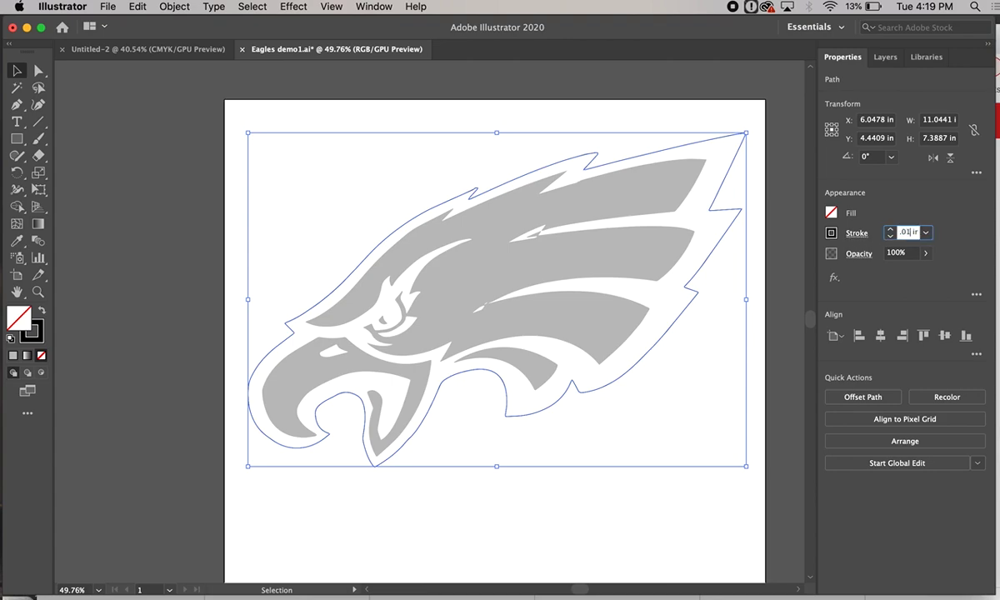
pyautogui.write('0.0')
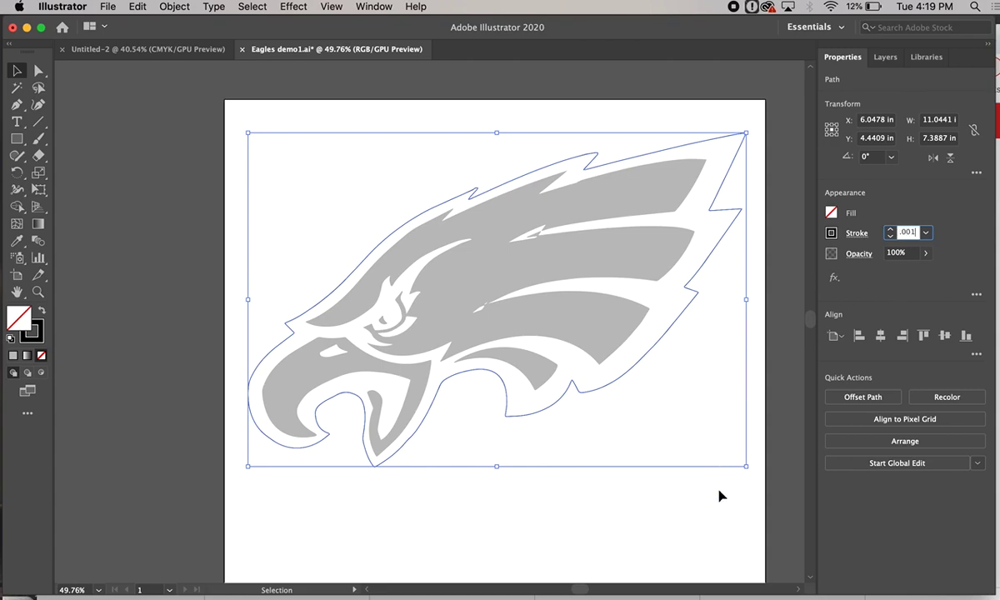
pyautogui.click(642, 492)
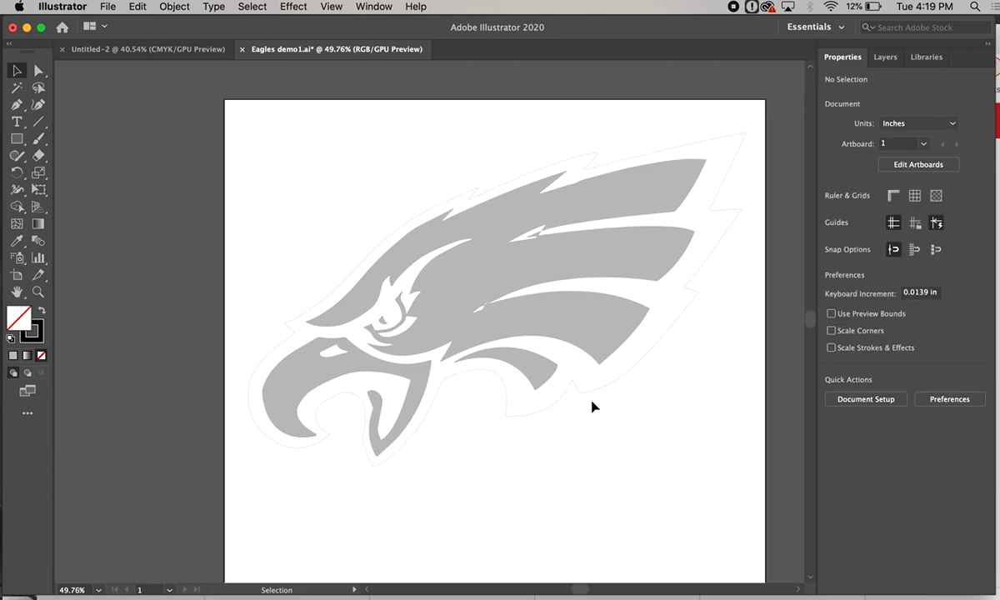
pyautogui.scroll(5, 592, 406)
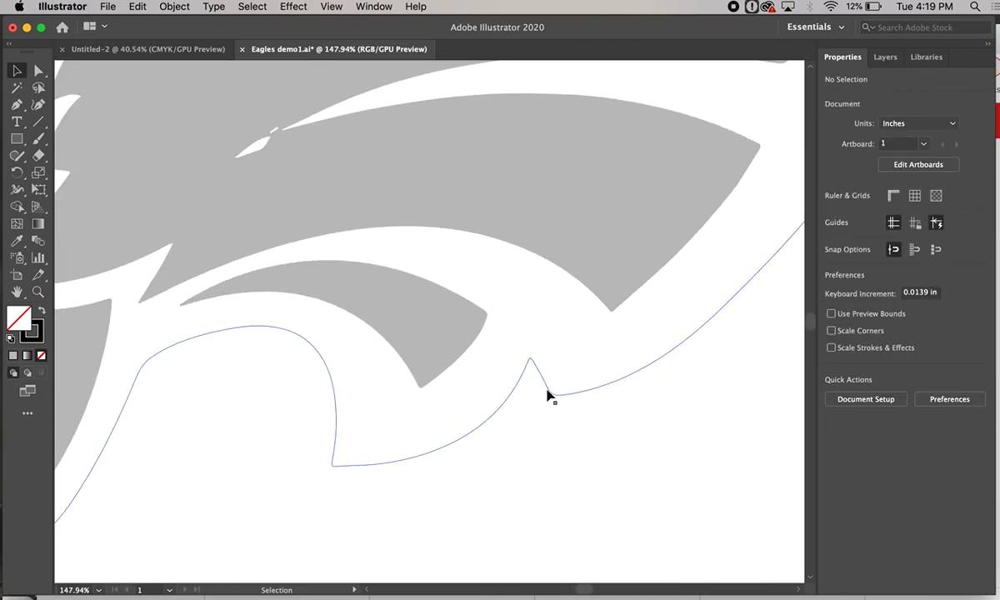
pyautogui.scroll(-6, 596, 395)
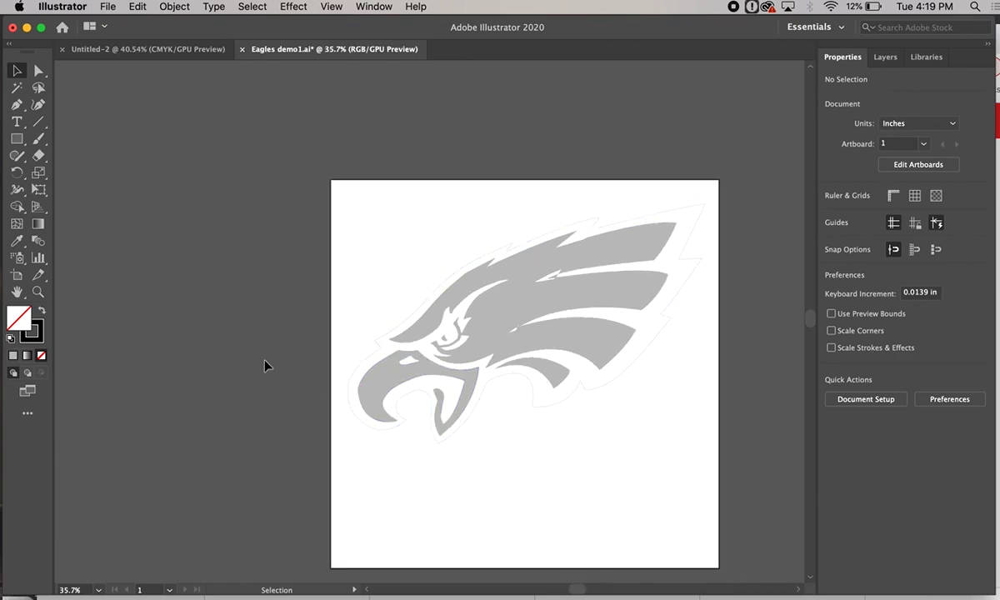
# Extend the artboard's left edge outward to make it about 15.63 in wide, keeping the artwork in place.
pyautogui.scroll(2, 217, 324)
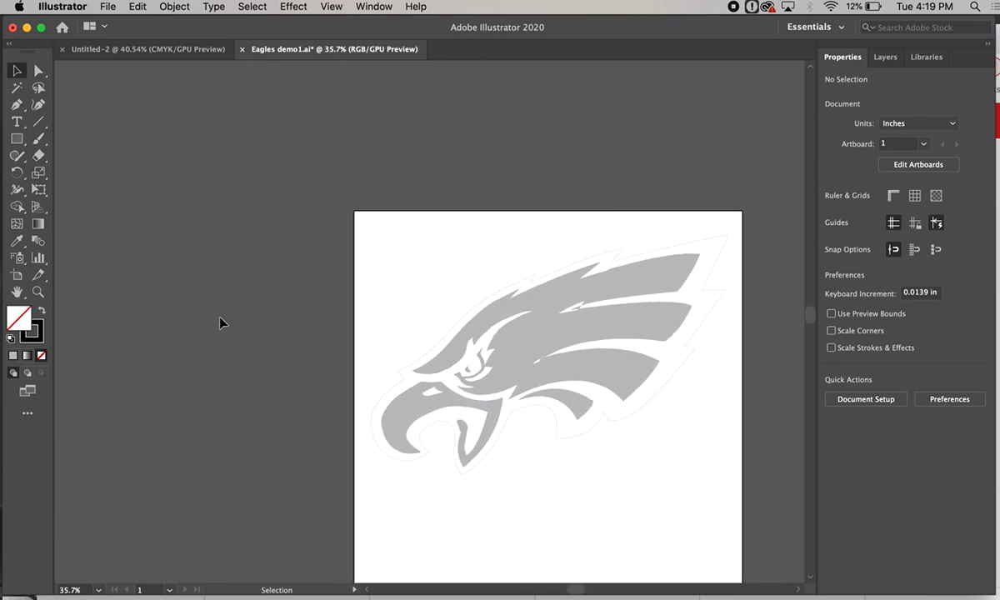
pyautogui.scroll(-3, 220, 323)
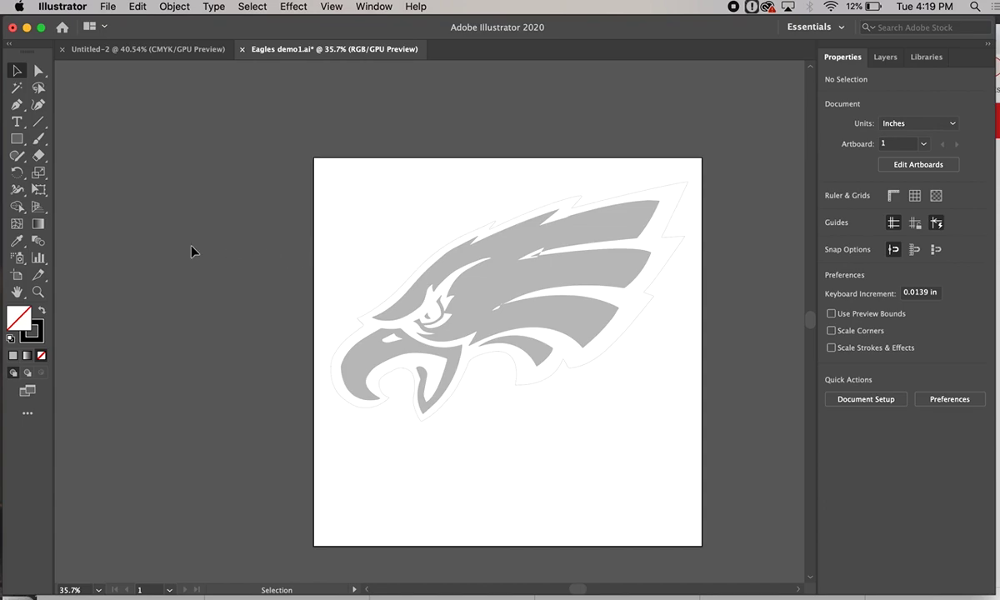
pyautogui.click(16, 280)
pyautogui.moveTo(315, 353); pyautogui.dragTo(198, 337)
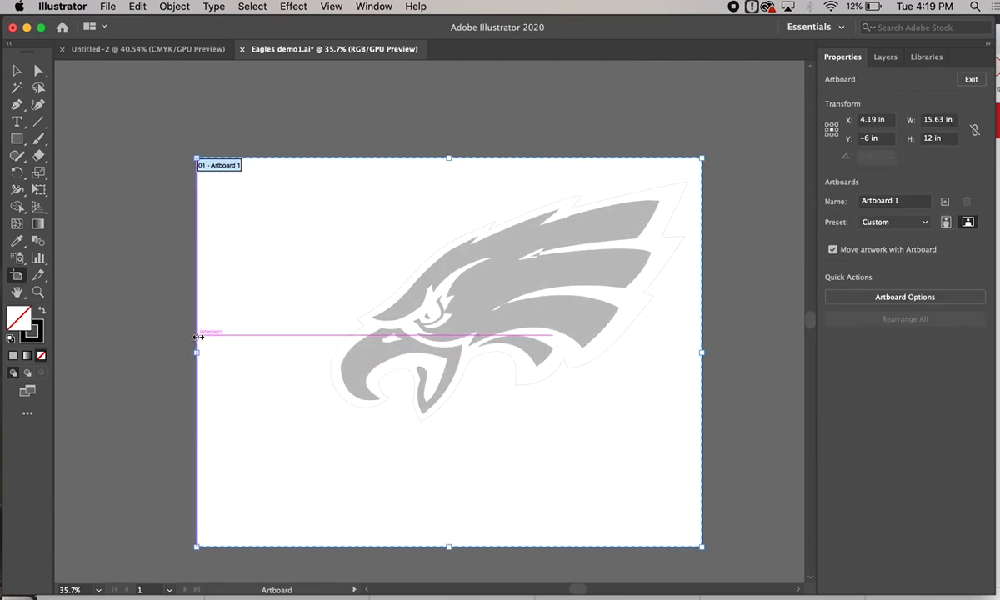
pyautogui.click(16, 70)
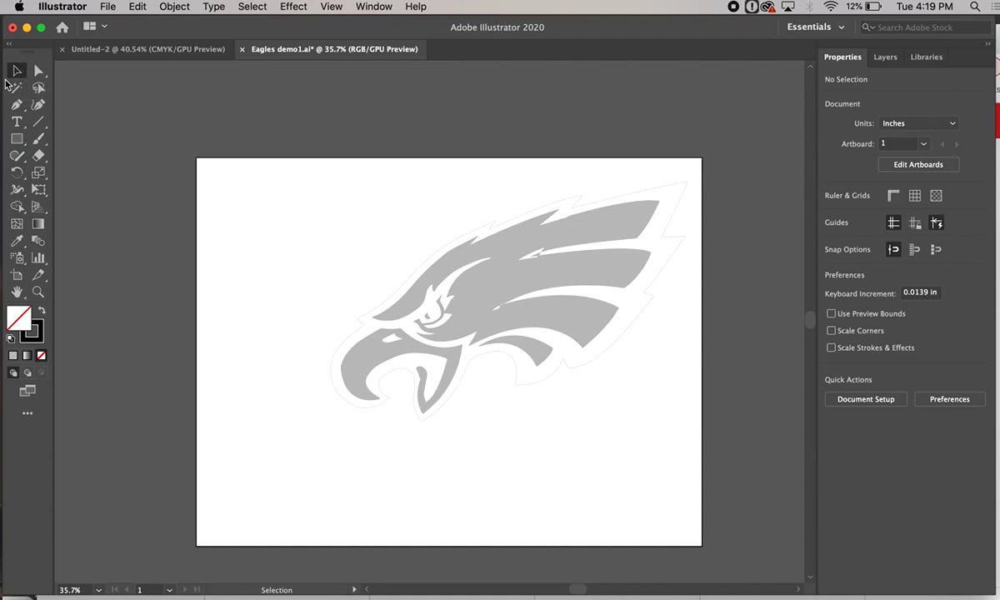
# Rotate the whole eagle about 23° clockwise until the head is roughly level, and move it into the artboard's upper-left corner.
pyautogui.moveTo(312, 180); pyautogui.dragTo(695, 435)
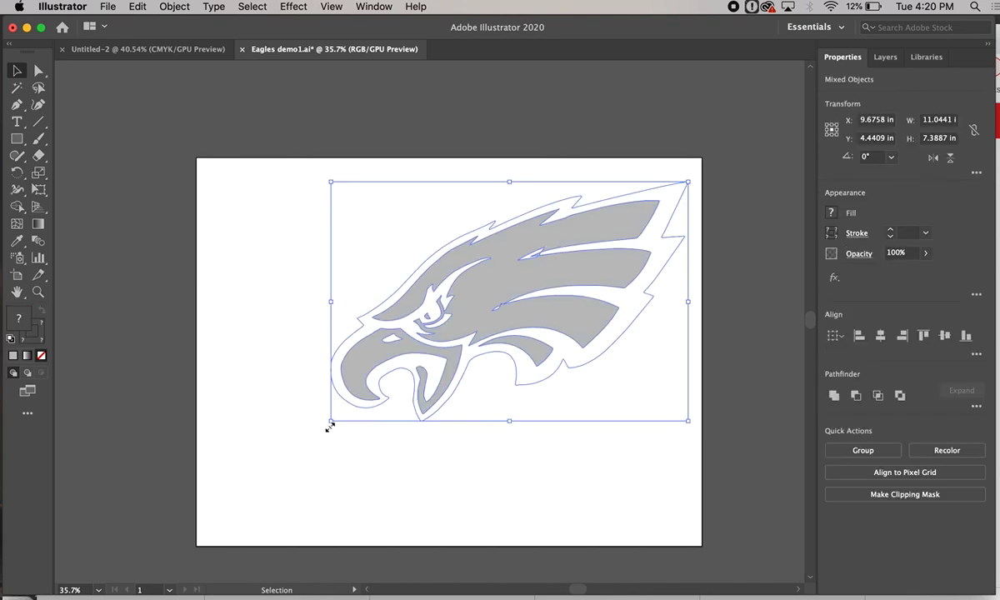
pyautogui.moveTo(326, 424); pyautogui.dragTo(278, 340)
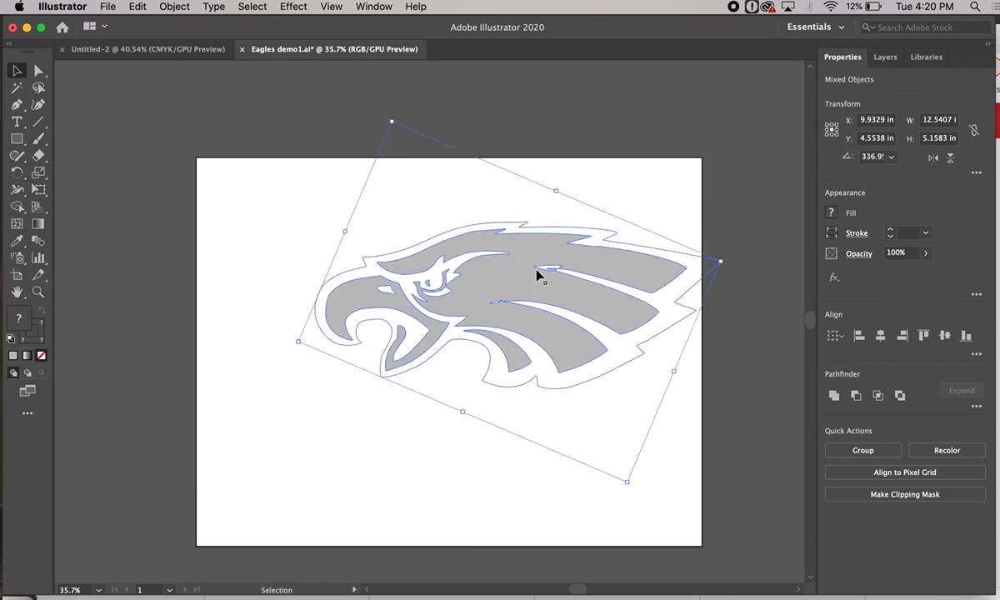
pyautogui.moveTo(537, 267); pyautogui.dragTo(422, 213)
pyautogui.click(379, 424)
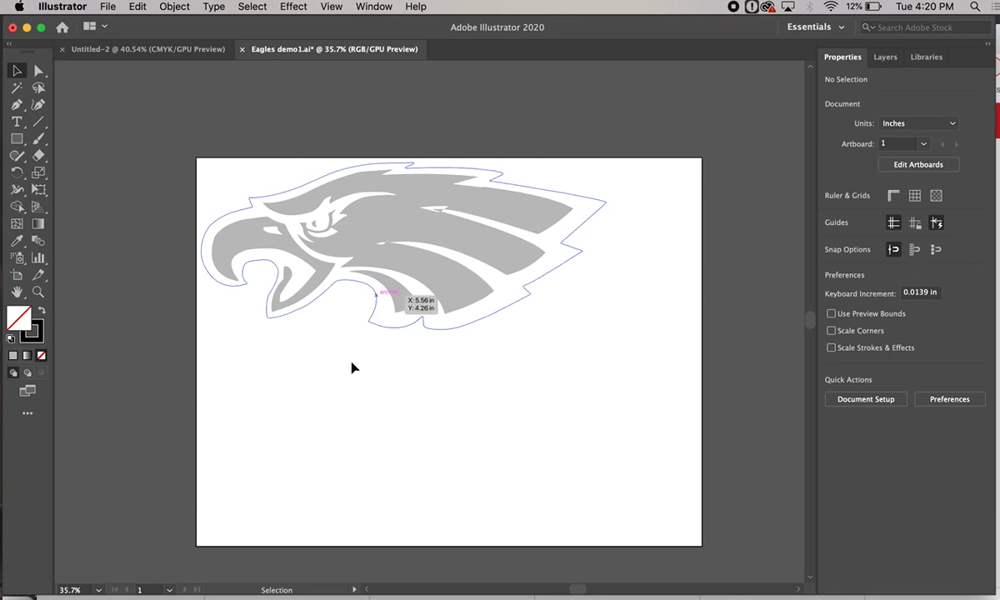
# Duplicate the whole eagle directly below the original to try fitting a second copy on the artboard.
pyautogui.moveTo(187, 146); pyautogui.dragTo(641, 379)
pyautogui.press('a')
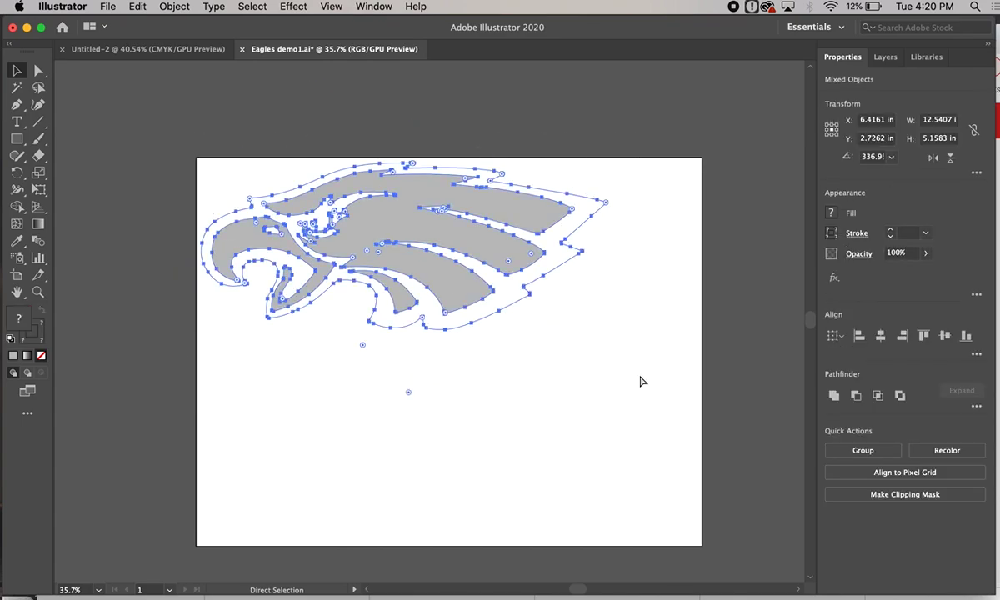
pyautogui.press('v')
pyautogui.moveTo(380, 285); pyautogui.dragTo(382, 446)
pyautogui.click(115, 298)
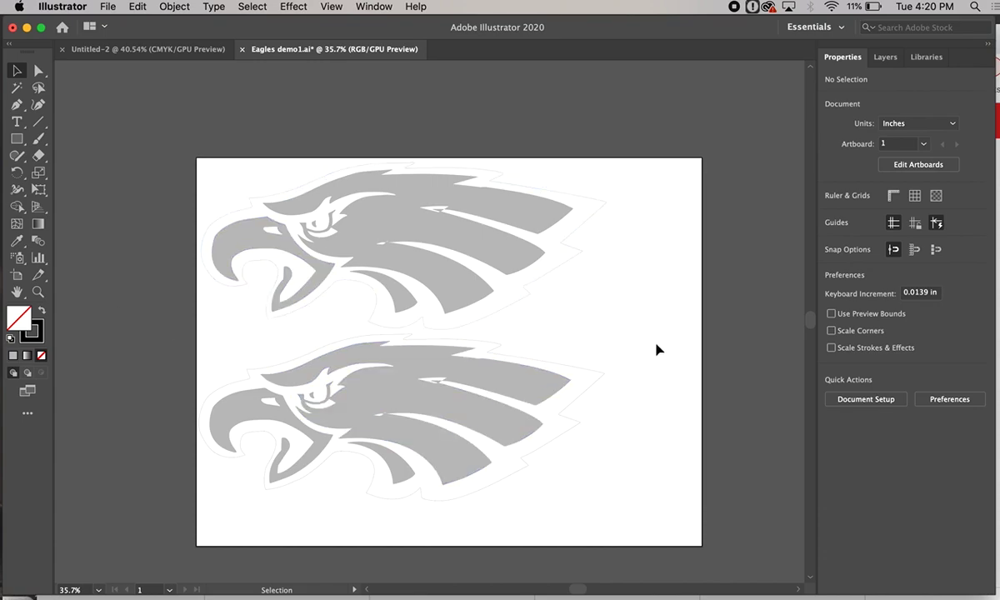
# Delete the lower eagle copy and save the Eagles demo1.ai file.
pyautogui.moveTo(649, 331); pyautogui.dragTo(153, 531)
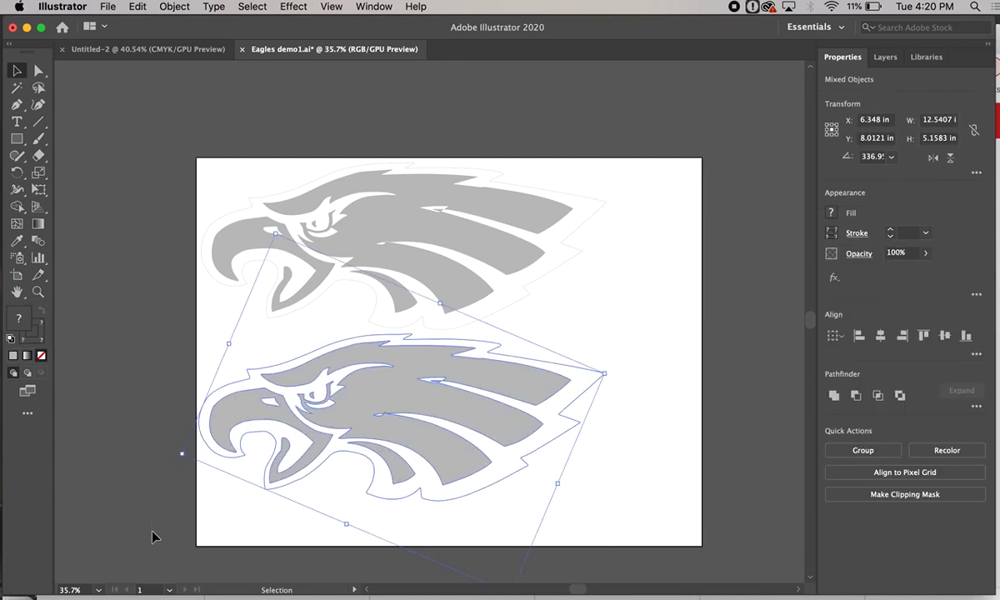
pyautogui.press('Delete')
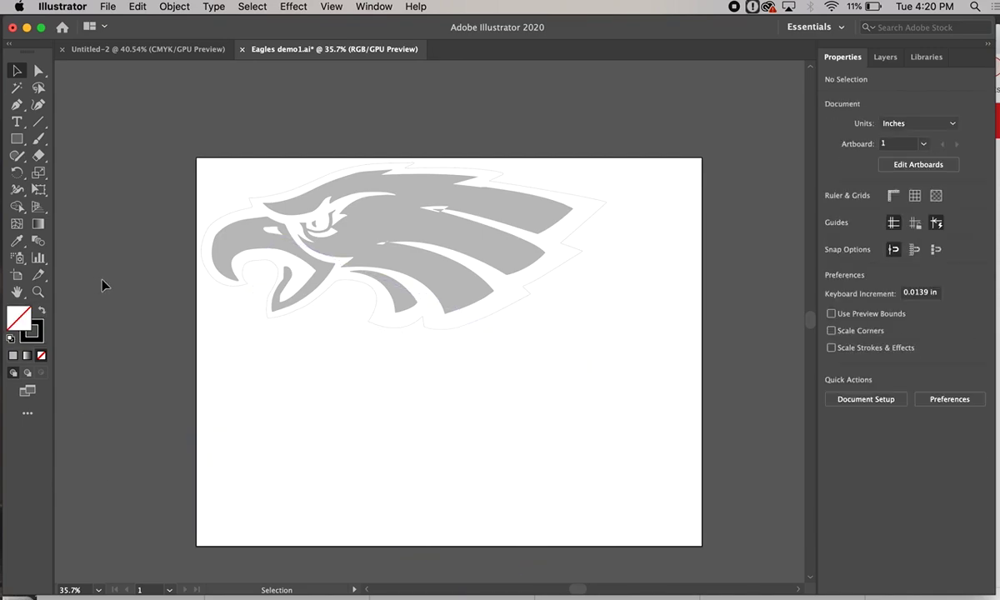
pyautogui.click(108, 6)
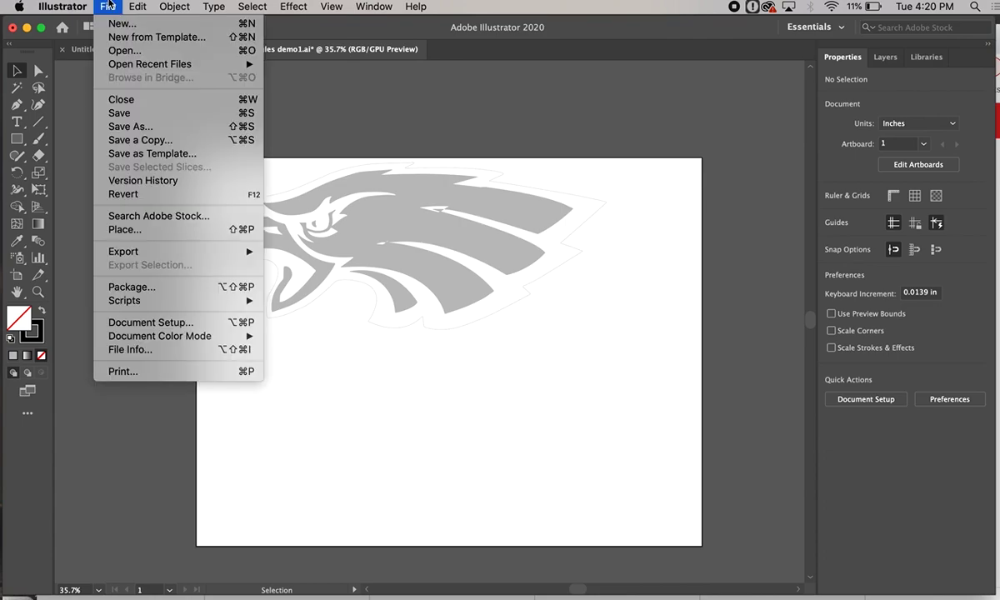
pyautogui.click(115, 113)
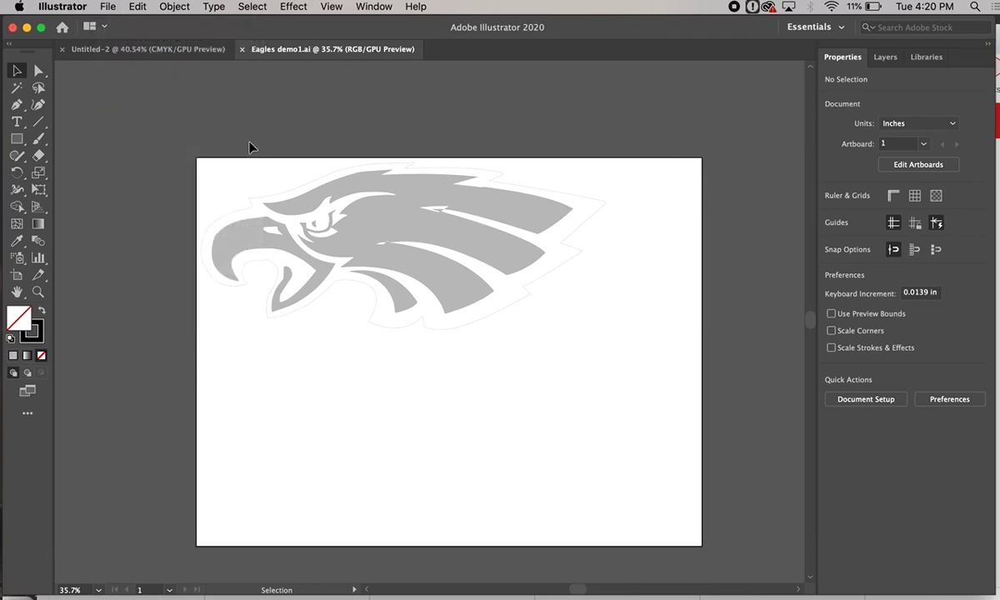